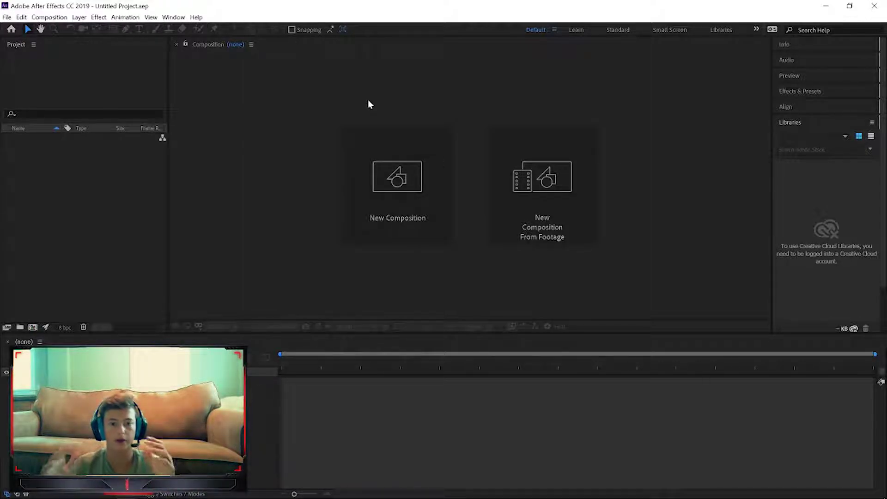
click(7, 18)
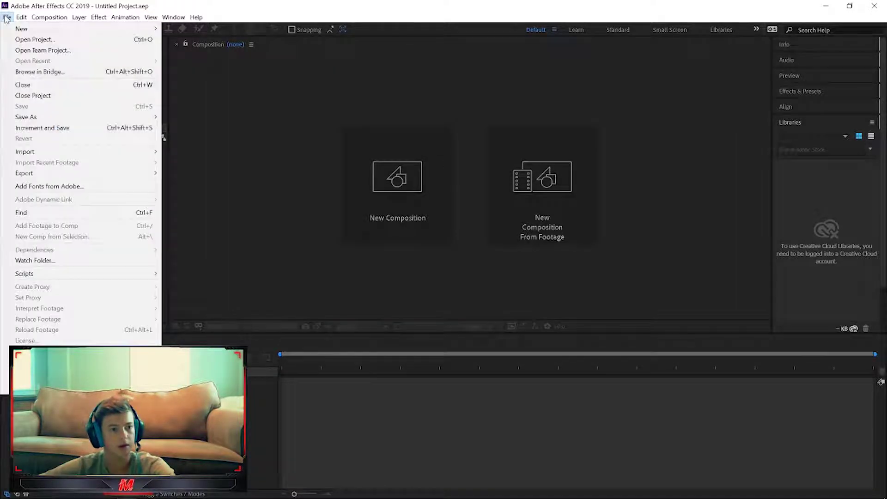
click(102, 18)
click(49, 17)
click(49, 17)
click(6, 17)
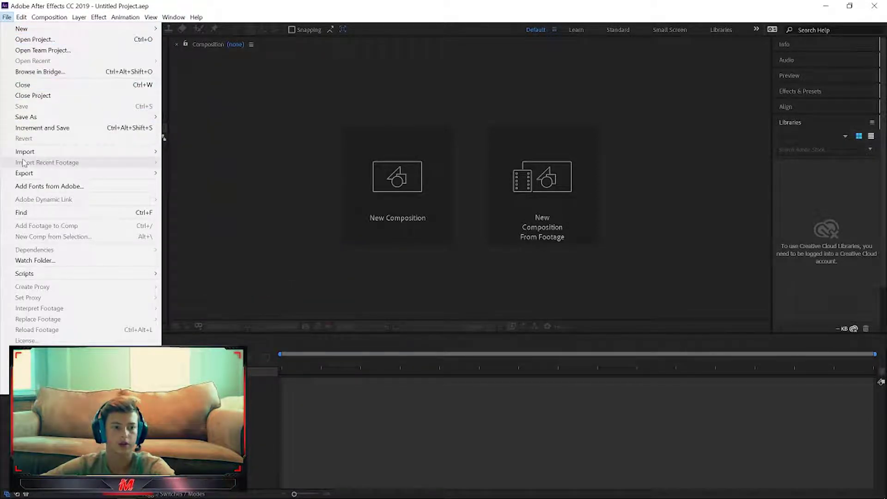
mouse_move(138, 152)
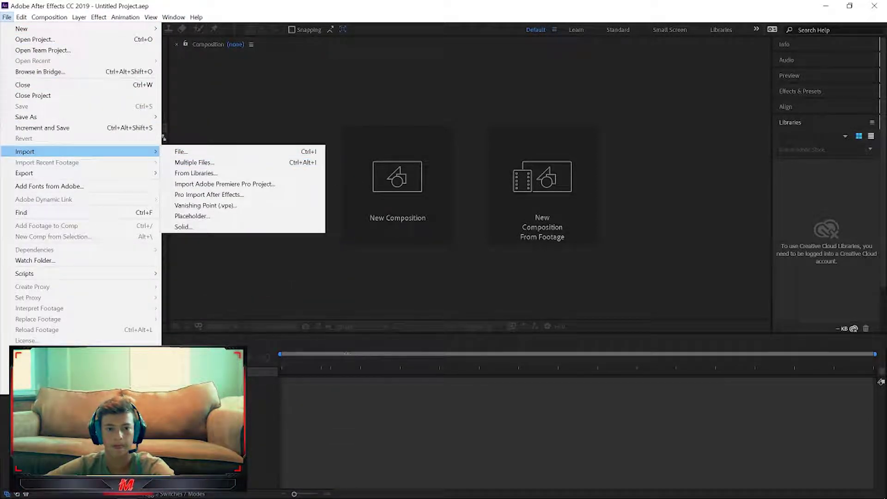
click(184, 425)
Step: Switch to Chrome, open youtube.com and search for "good non copyrighted songs for montages"
mouse_move(72, 494)
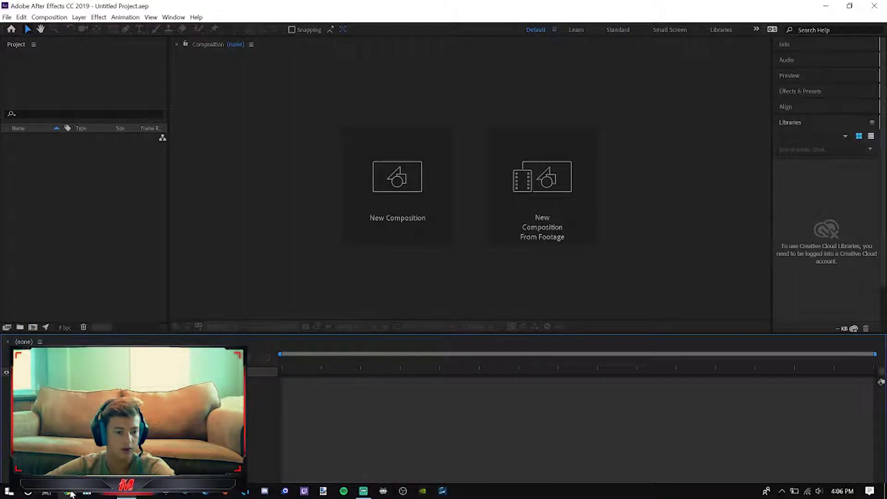
click(70, 493)
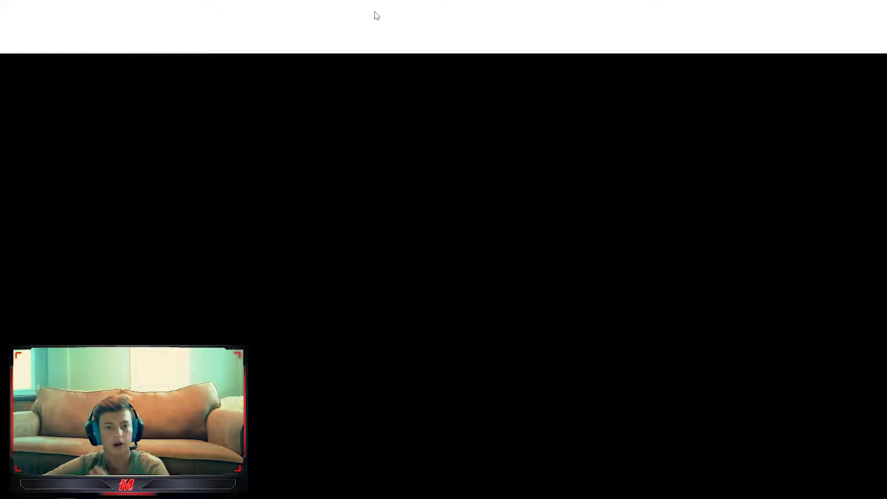
text(youtube.com)
key(Return)
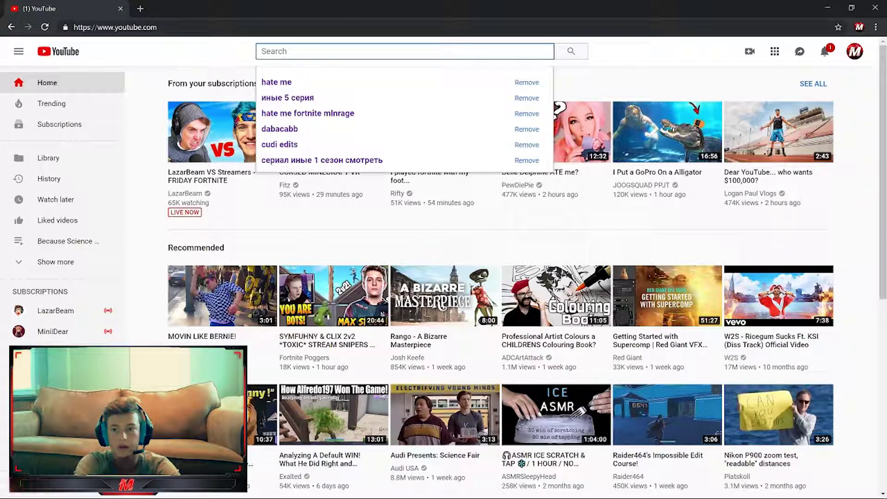
text(good non copyrighted songs for montages)
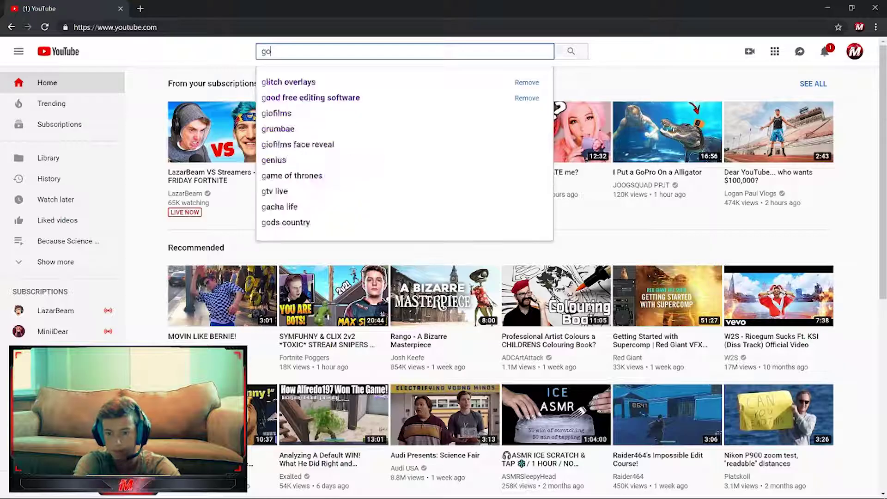
key(Return)
Step: Open the "Top 9 Best Non-Copyrighted Fortnite/Gaming Montage Music" video, check its description and skip through the songs
click(825, 51)
click(824, 51)
click(235, 210)
scroll(443, 277, down, 7)
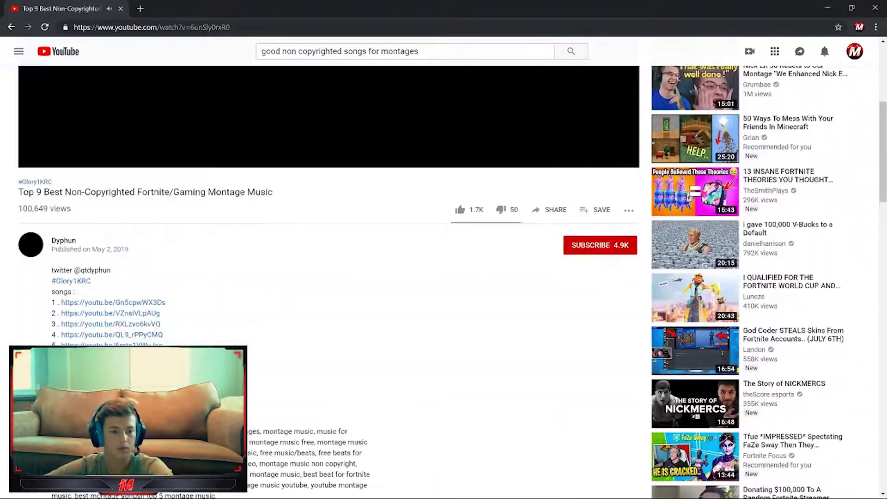
scroll(444, 277, up, 7)
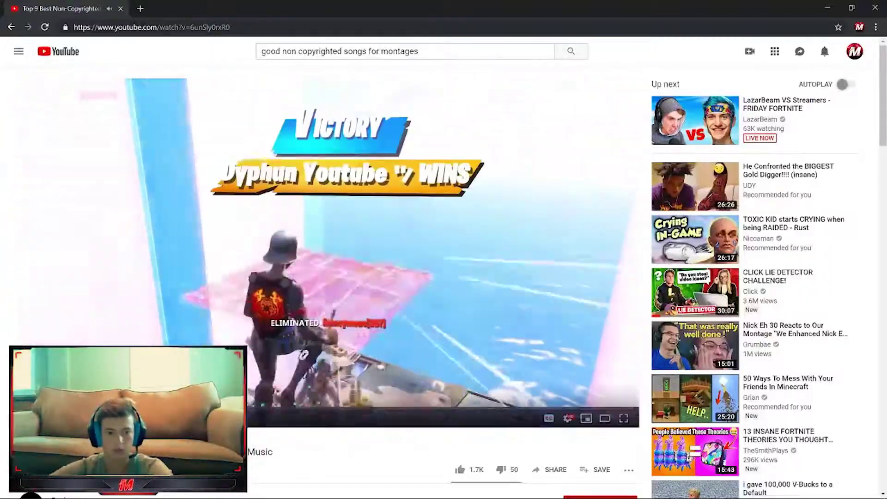
click(350, 409)
click(463, 410)
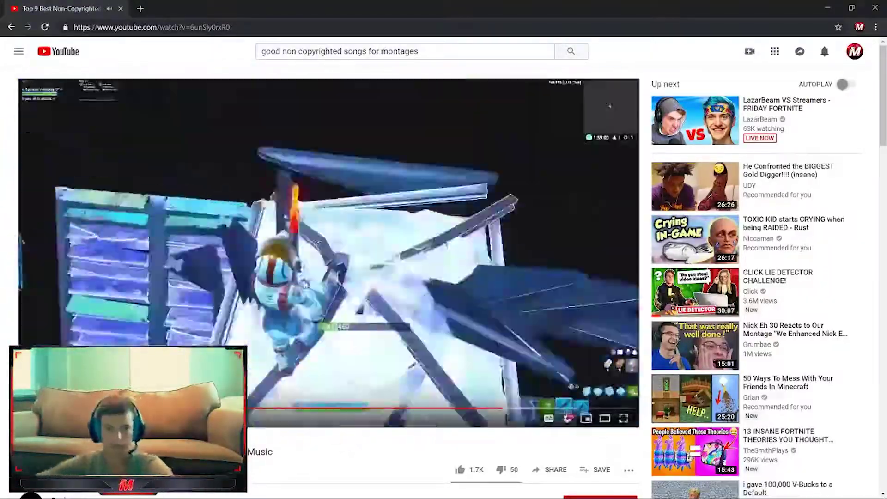
Step: Return the current page to the YouTube home page and search Google in a new tab for "lil tecca did it again download"
click(141, 9)
click(67, 6)
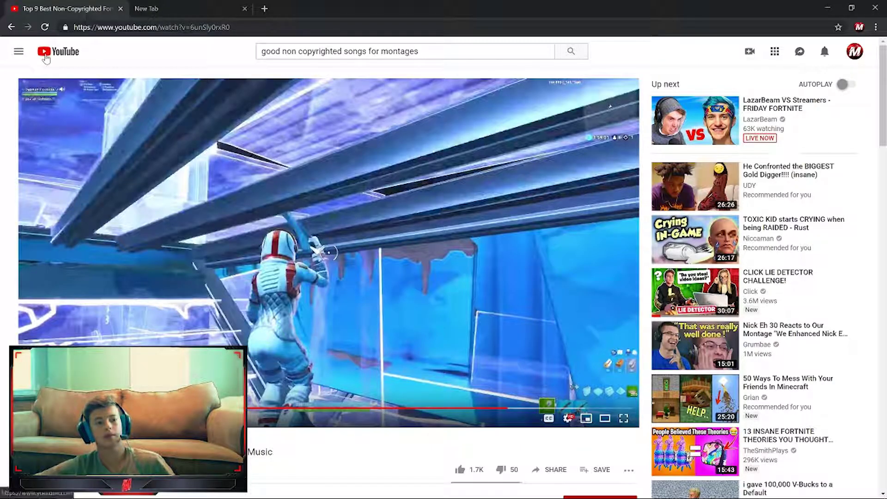
click(214, 4)
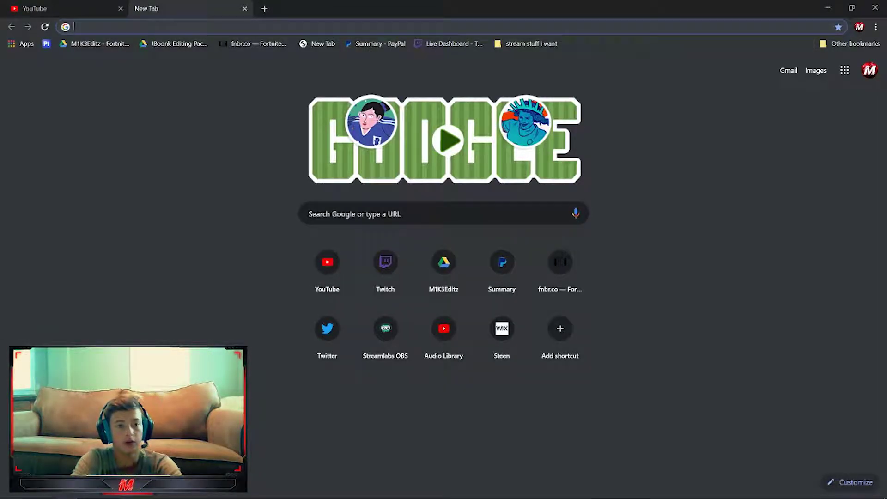
text(lil)
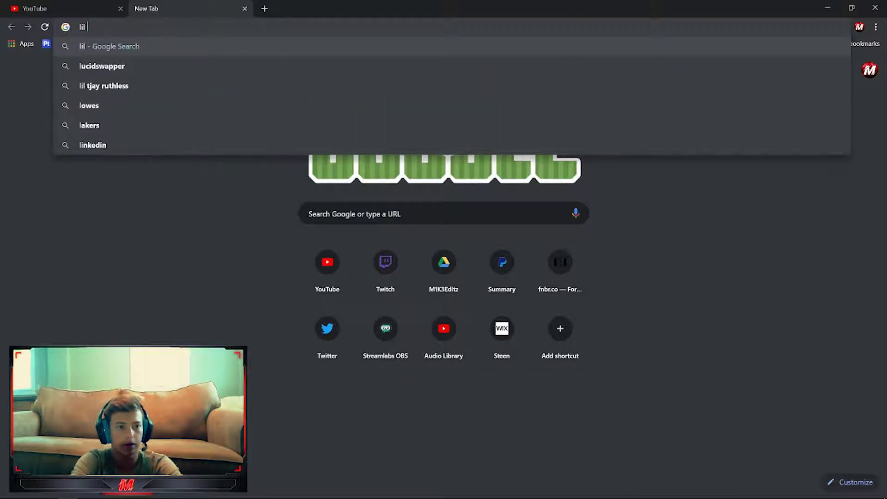
text( tecca did it again downl)
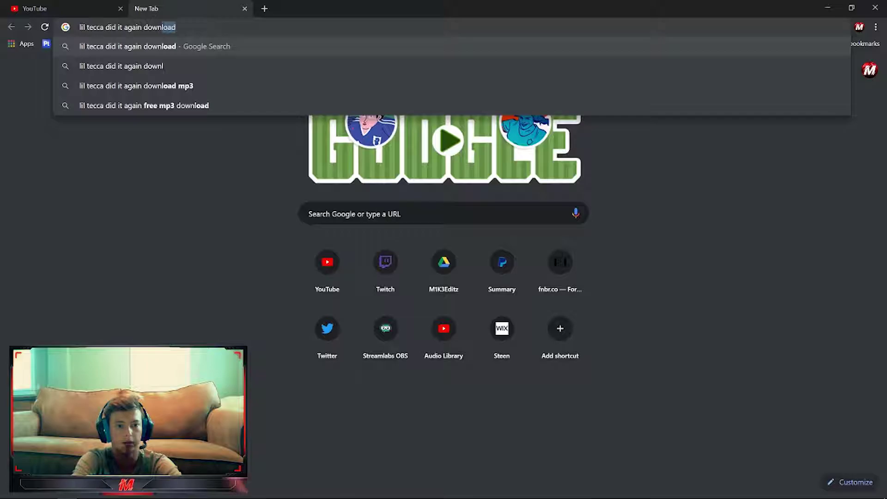
key(Return)
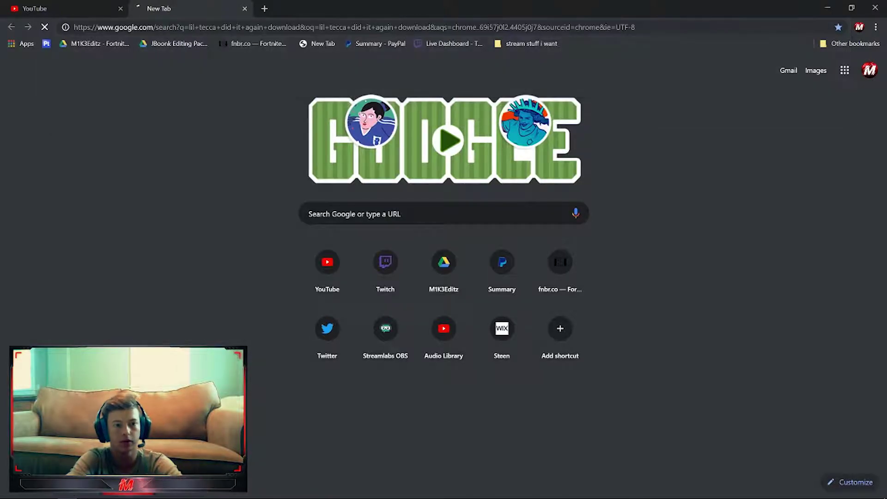
Step: Look through the search results and open the "Lil Tecca - Did It Again (Official Audio)" video
scroll(87, 214, down, 3)
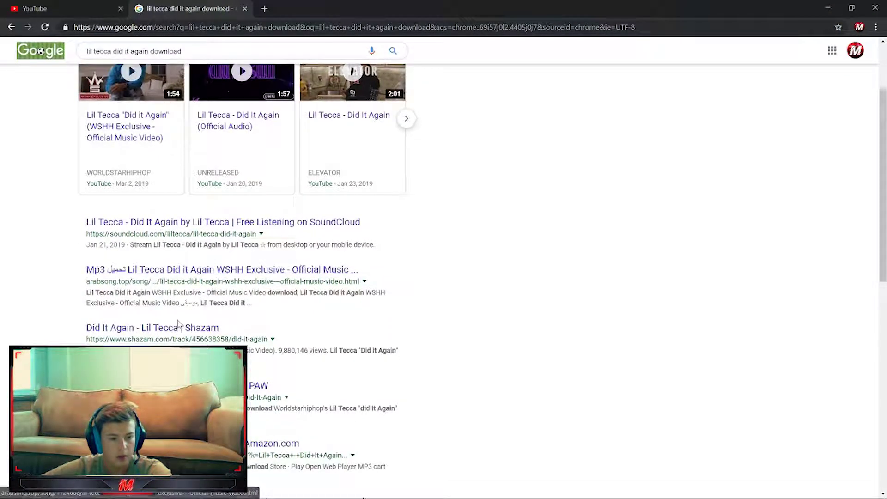
scroll(180, 329, up, 3)
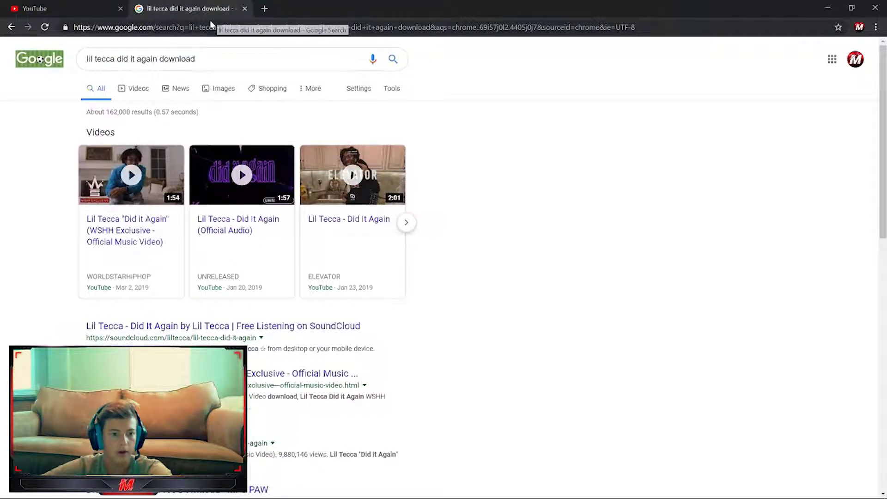
click(246, 229)
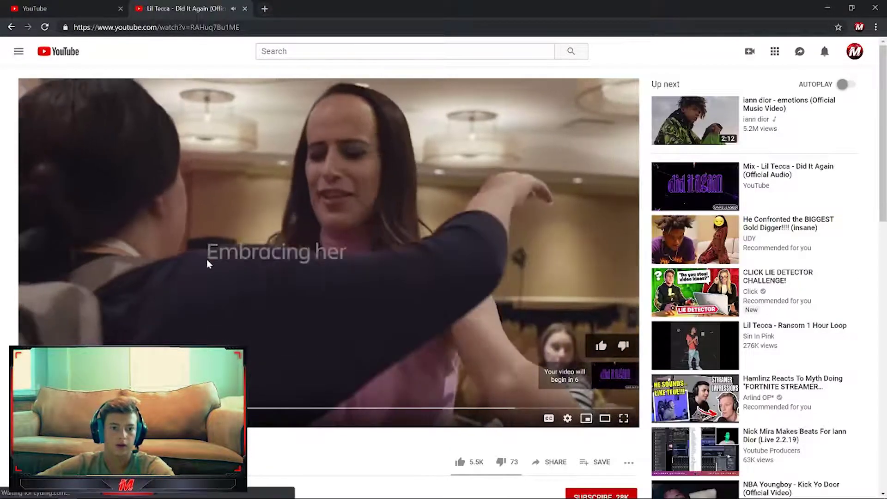
Step: Search Google for "youtube to mp3" in a new tab, close the spare YouTube home tab and open the ytmp3.cc converter
click(264, 8)
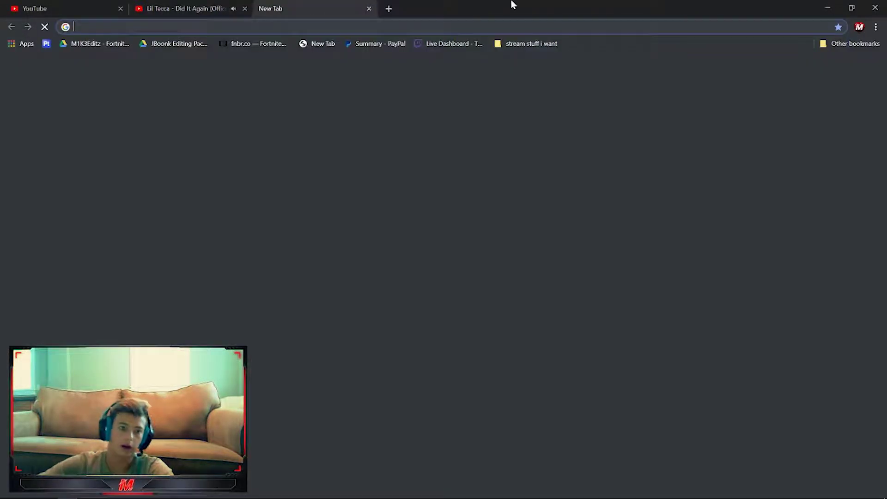
text(youtu)
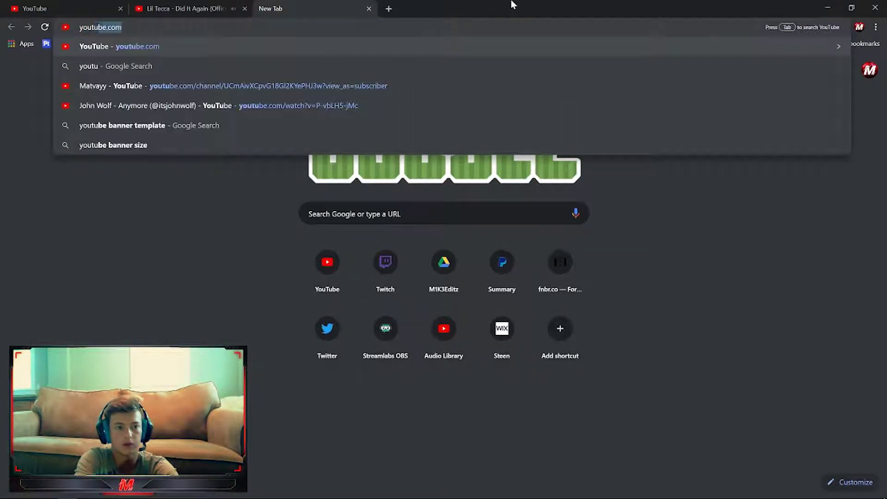
text(be to mp3)
key(Return)
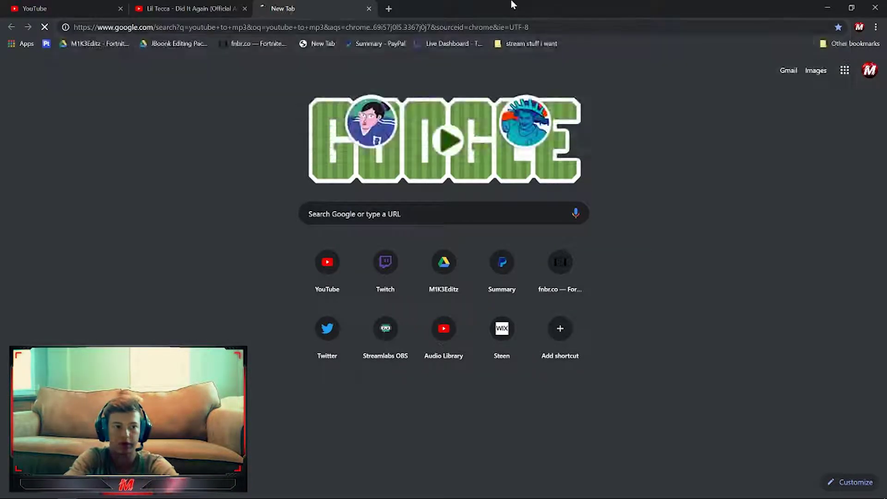
click(120, 8)
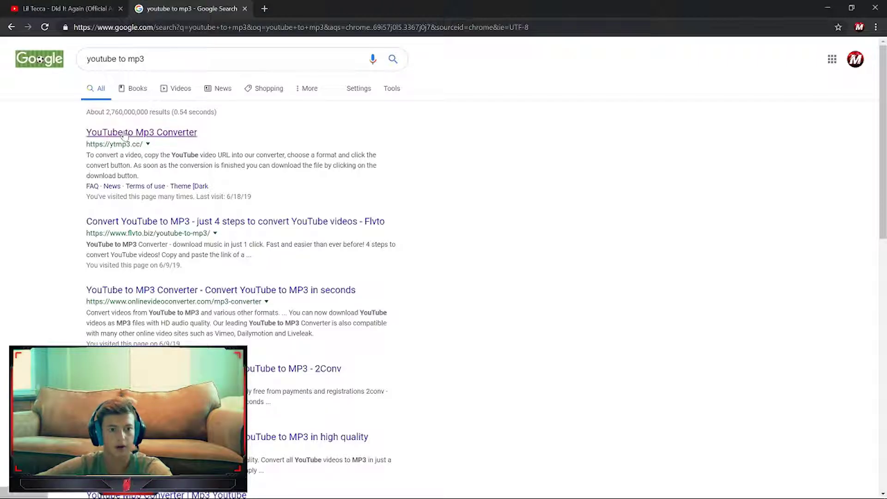
click(115, 132)
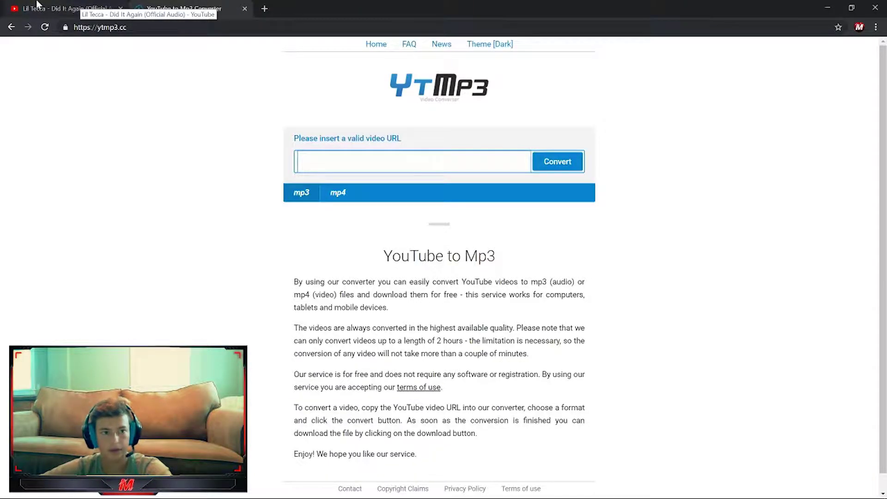
Step: Copy the URL of the "Did It Again" video into the converter and start its mp3 conversion
click(37, 5)
click(180, 8)
click(66, 9)
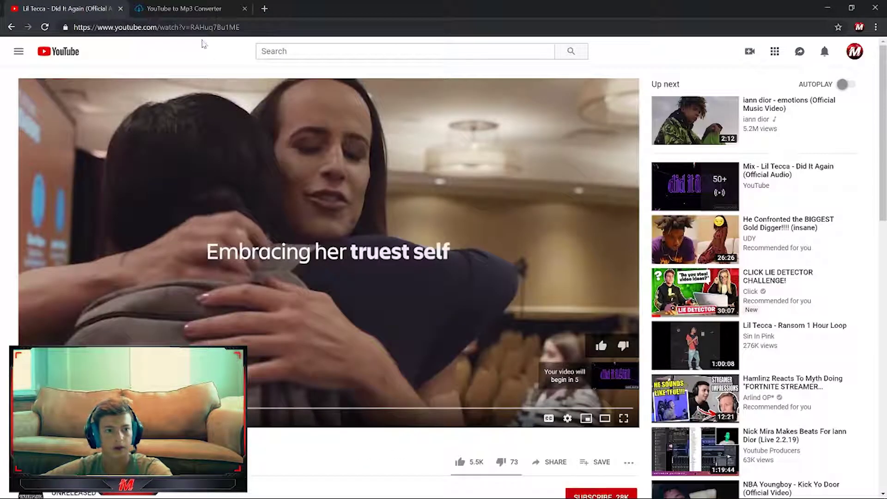
click(184, 8)
key(ctrl+v)
click(557, 162)
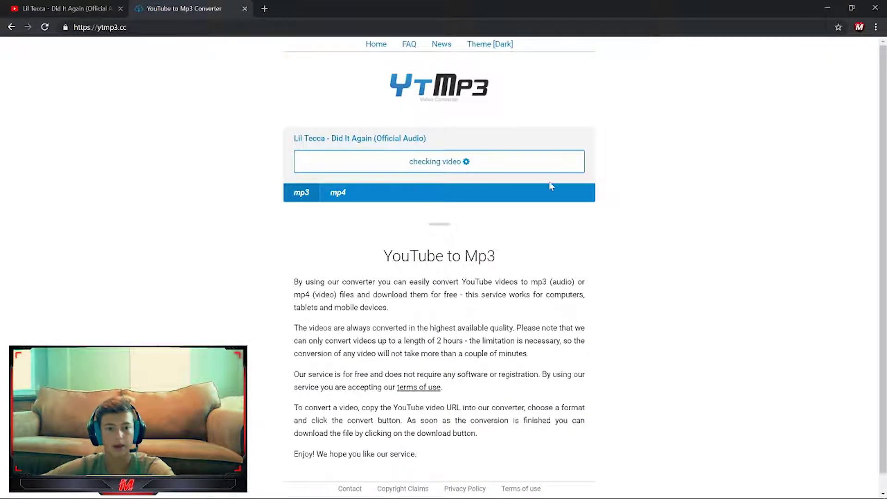
key(alt+Tab)
key(Tab)
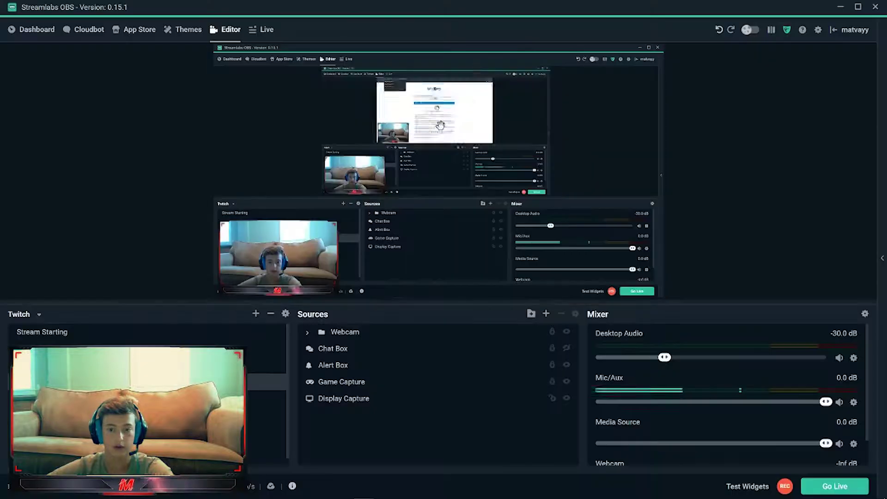
key(alt+Tab)
key(alt+Tab)
key(alt+Tab)
key(Tab)
key(alt+Tab)
key(alt+Tab)
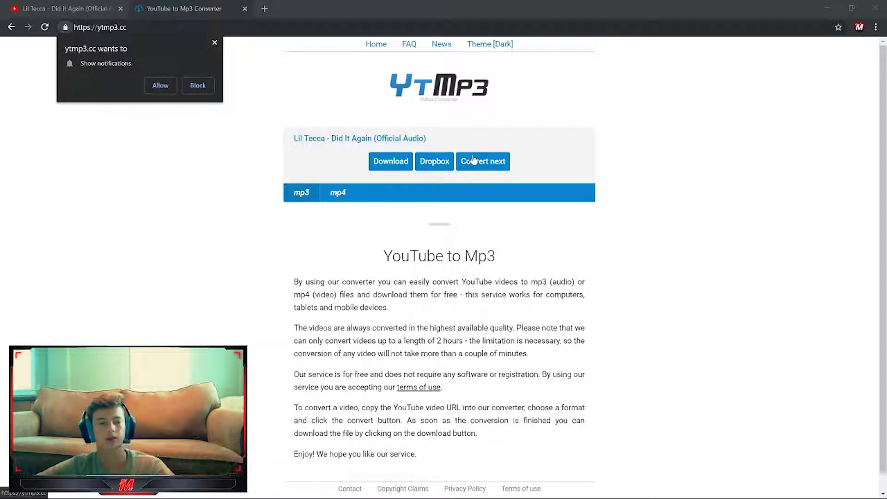
Step: Download the converted mp3 of "Did It Again" and close the VideoConverterz advertising tab
click(393, 161)
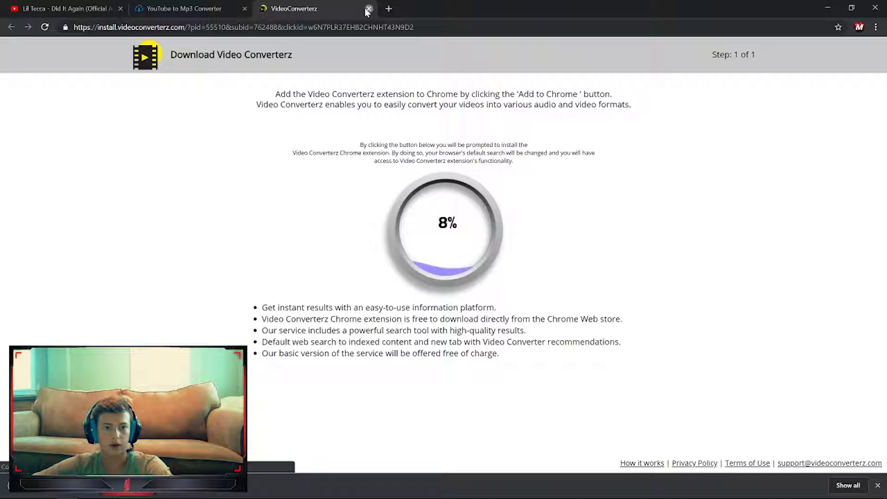
click(369, 9)
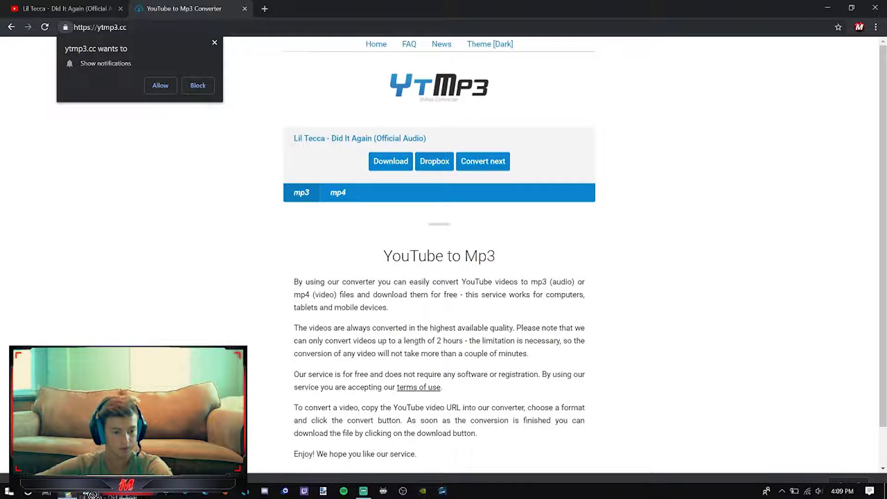
Step: Switch to After Effects, import the downloaded "Did It Again" mp3 into the project and create a composition from it
click(126, 493)
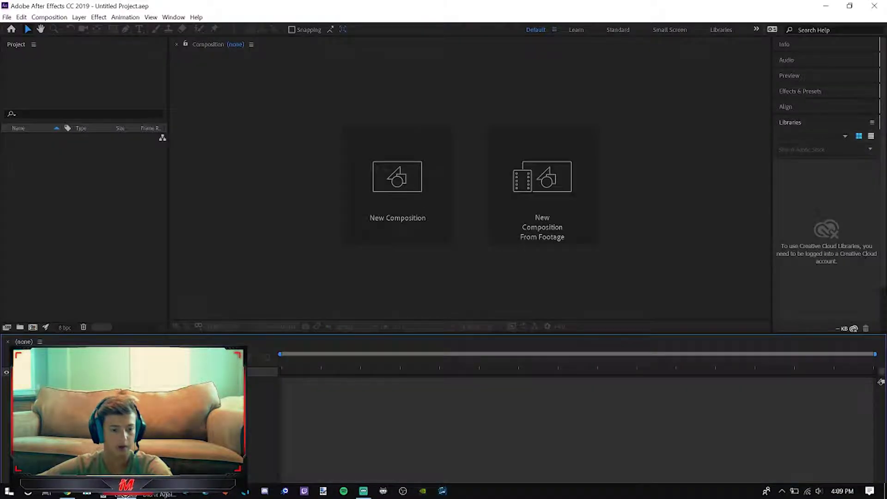
drag(134, 493, 64, 163)
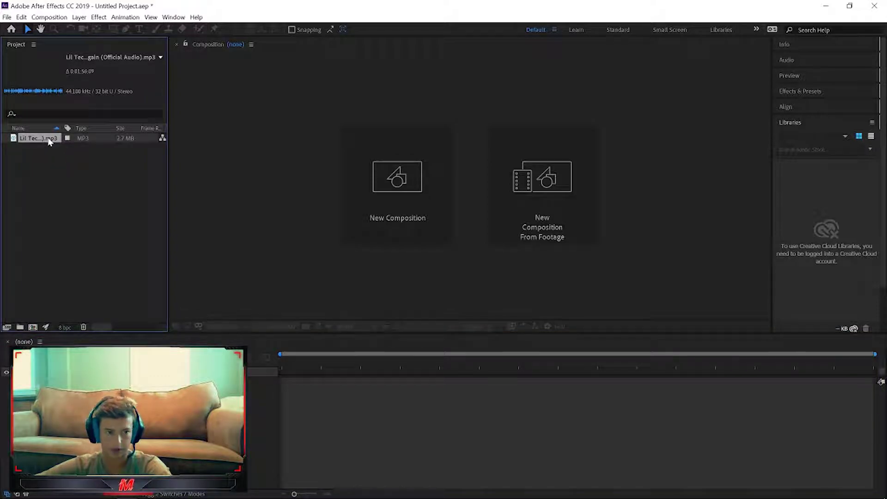
drag(46, 137, 278, 318)
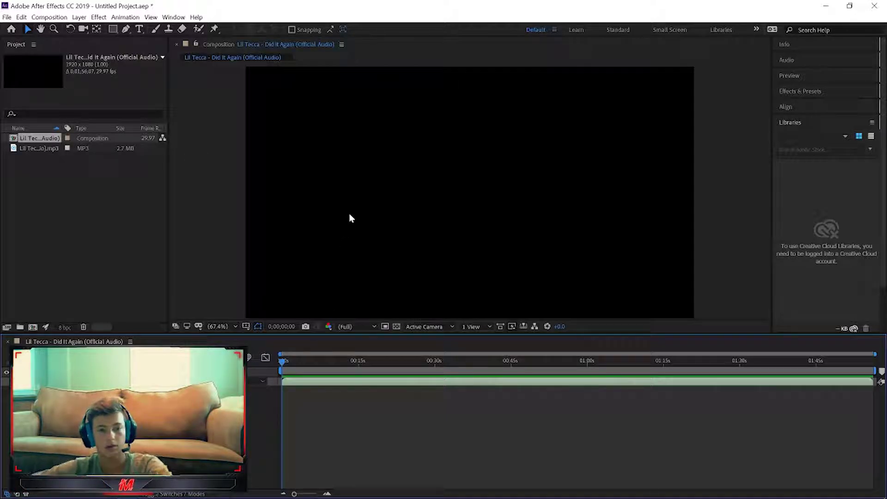
Step: Play the song from the start, about 12 s and about 25 s with its audio waveform displayed, raising the system volume
key(space)
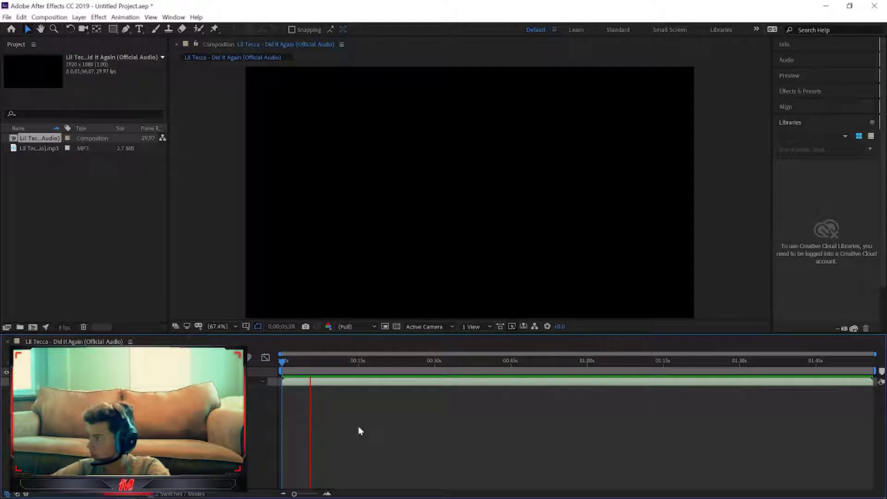
drag(324, 364, 343, 364)
key(space)
key(alt+Tab)
key(XF86AudioRaiseVolume)
key(XF86AudioRaiseVolume)
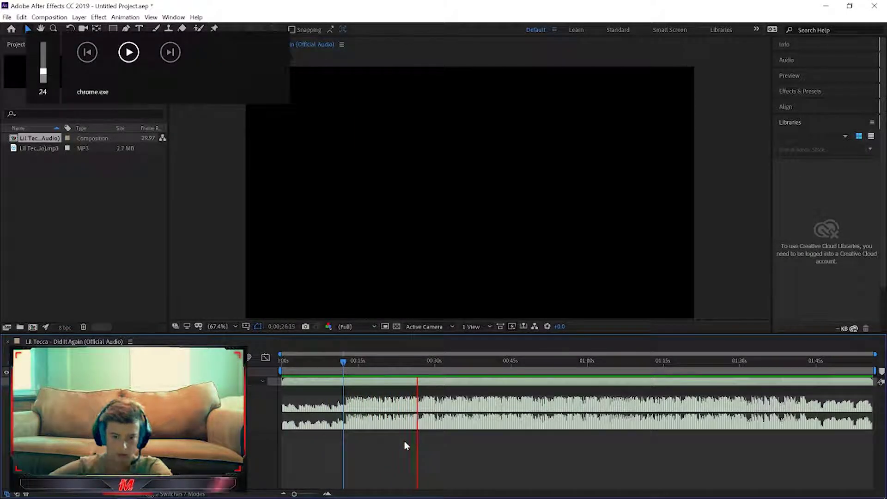
drag(343, 363, 413, 365)
key(space)
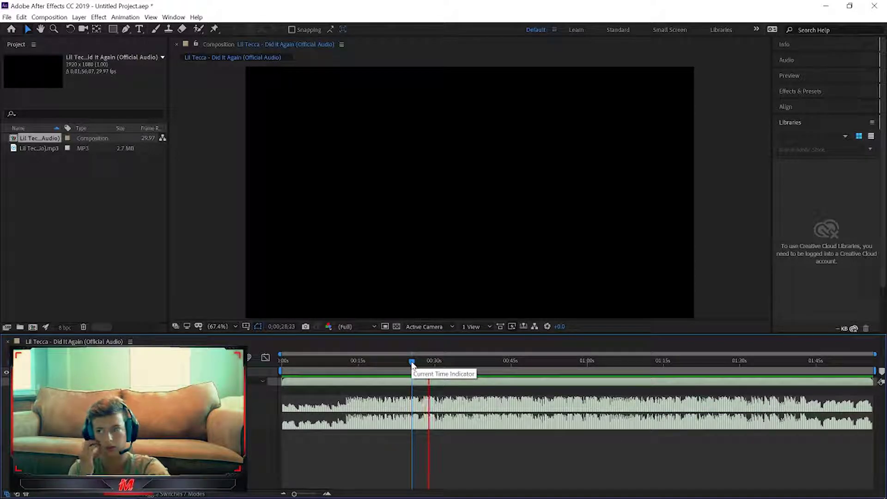
Step: Stop playback, start the work area at 0;00;24;18 and trim the composition to the work area
key(space)
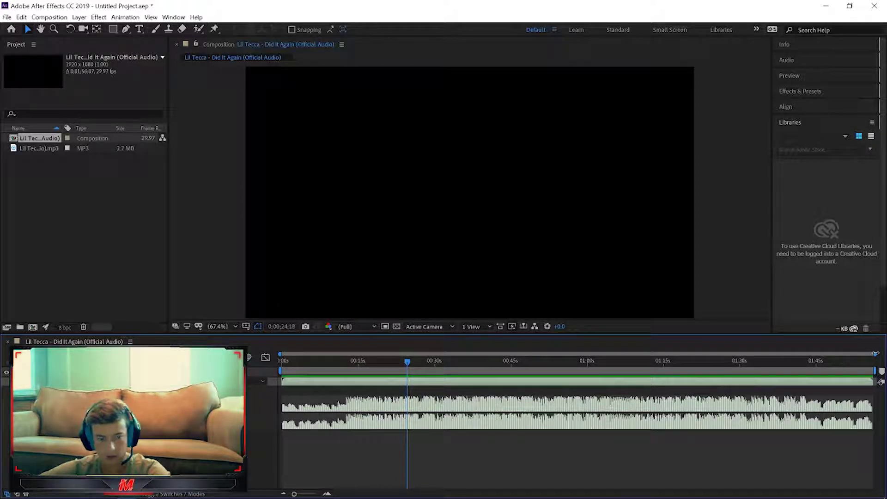
drag(875, 354, 600, 354)
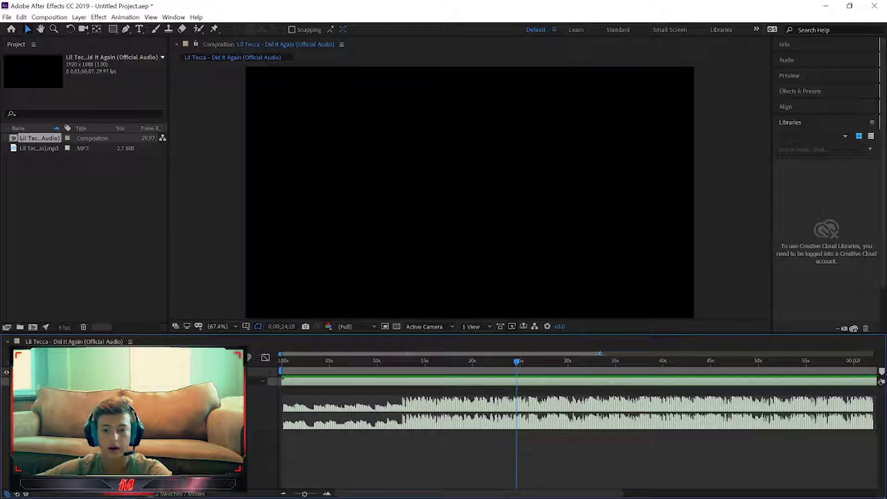
drag(599, 354, 870, 354)
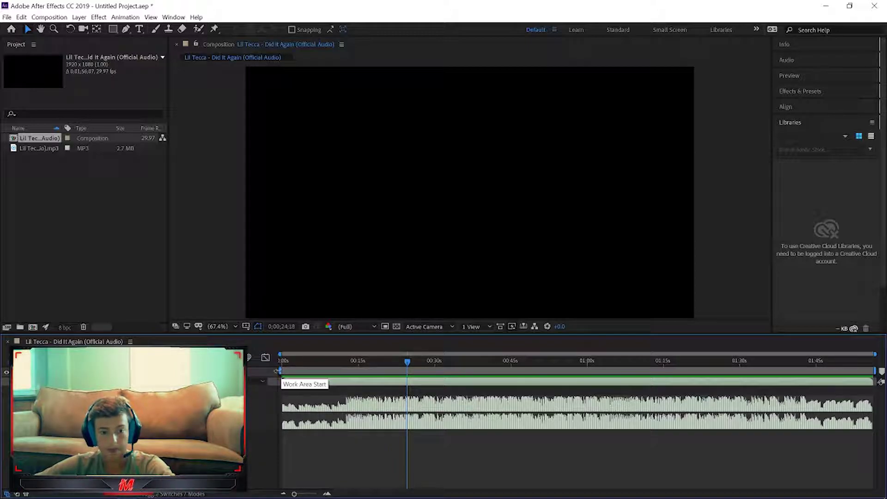
drag(277, 371, 407, 372)
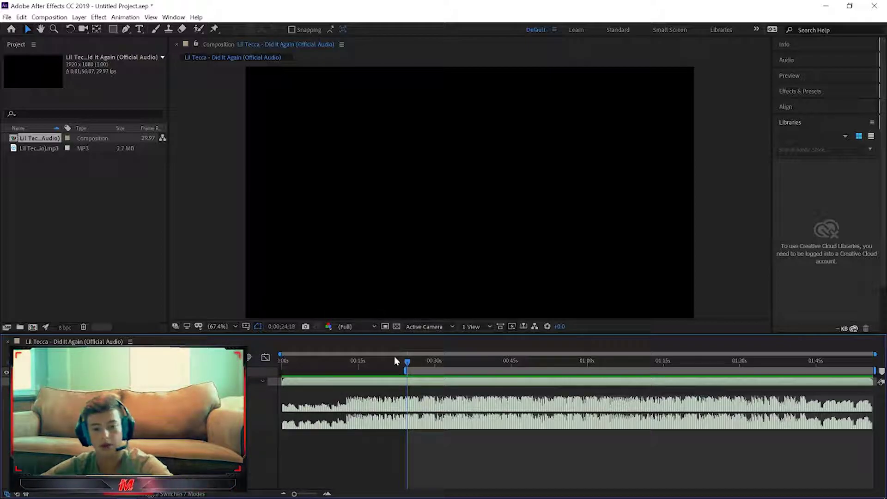
key(b)
right_click(411, 372)
click(459, 400)
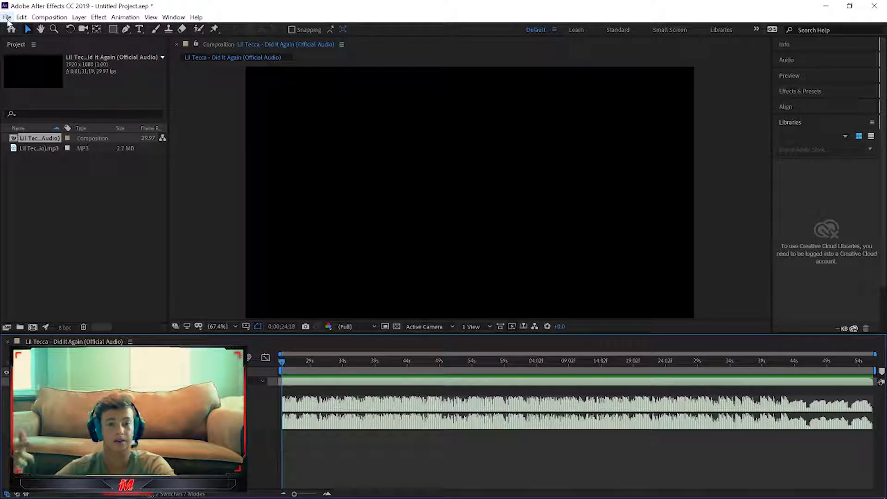
Step: Preview gameplay clips from the sniper kills folder in the video player and close the player
mouse_move(1, 497)
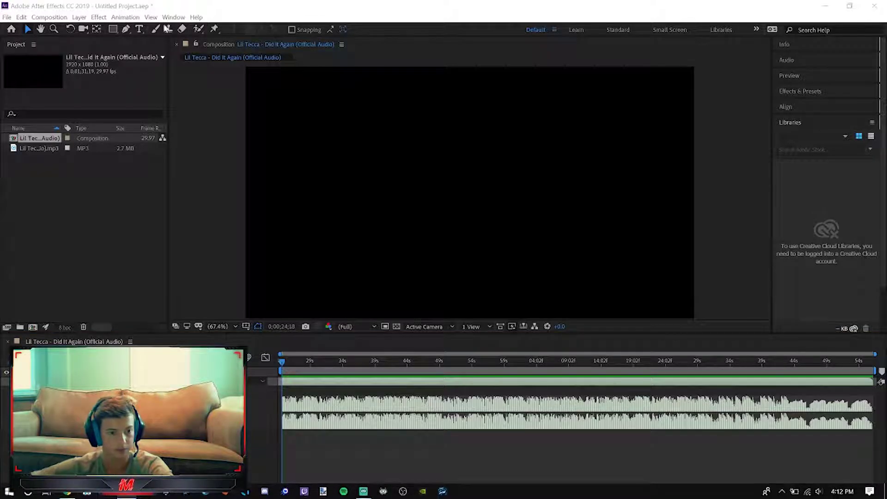
click(86, 494)
scroll(560, 212, up, 5)
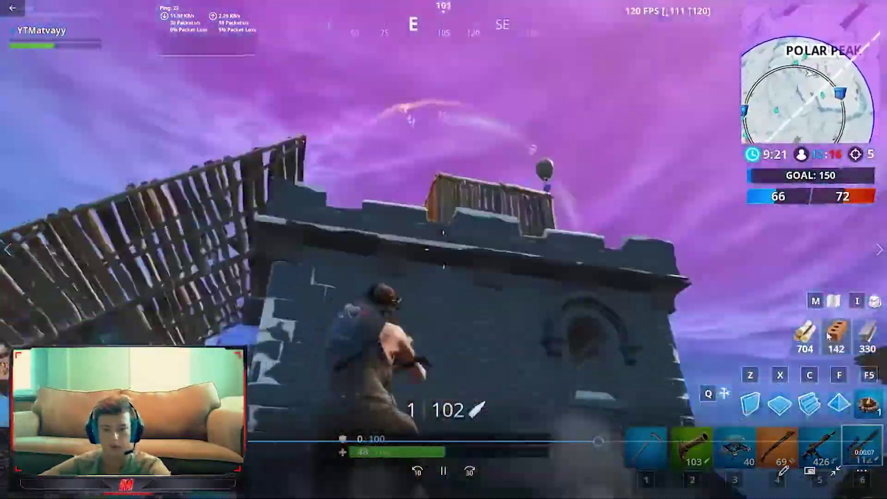
mouse_move(698, 307)
key(space)
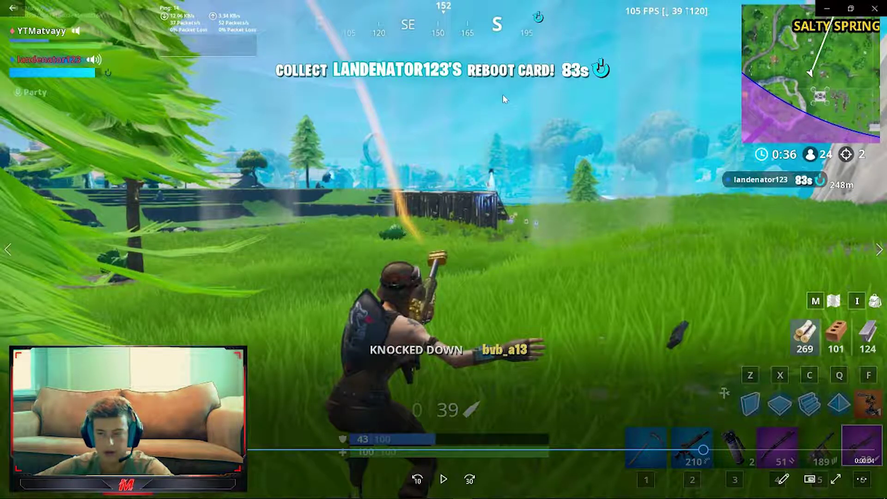
click(882, 8)
Step: Import aklodsfj.mp4 from the sniper kills folder into the After Effects project
key(alt+Tab)
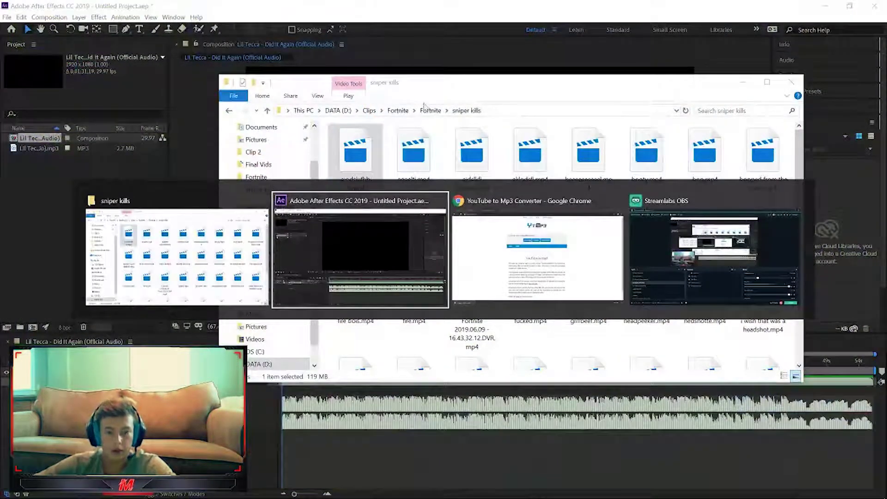
key(alt+Tab)
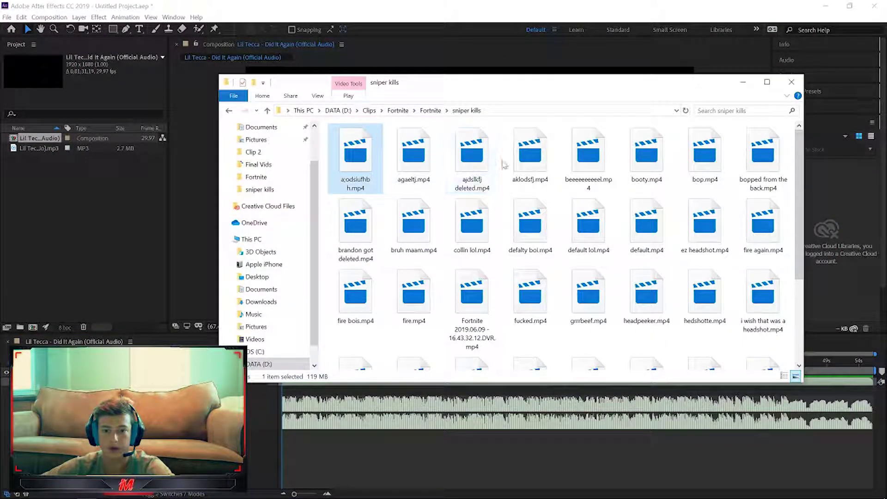
drag(538, 154, 31, 173)
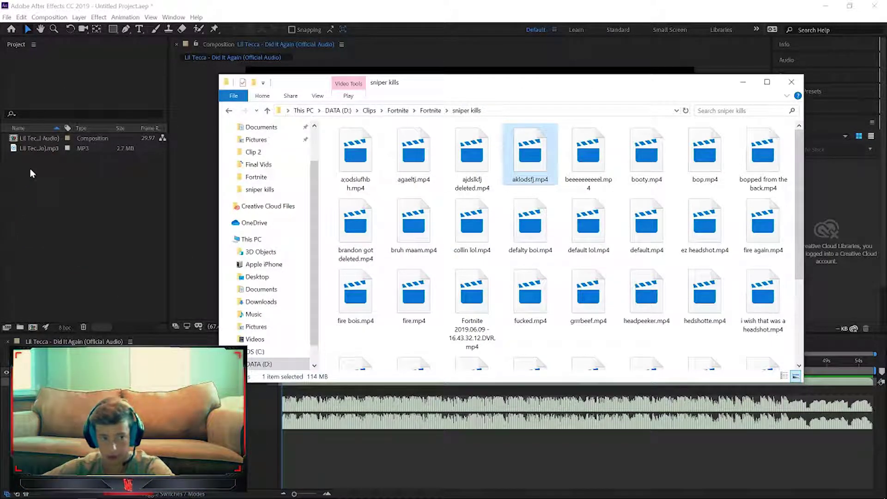
click(32, 173)
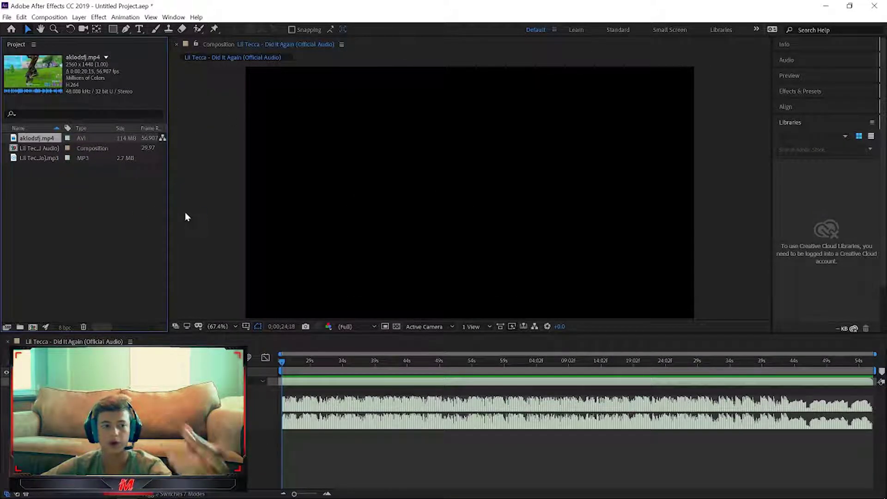
Step: Import aklodsfj.mp4 again using the Import File dialog, browsing from Clips to the Fortnite sniper kills folder
click(6, 18)
mouse_move(92, 150)
click(178, 153)
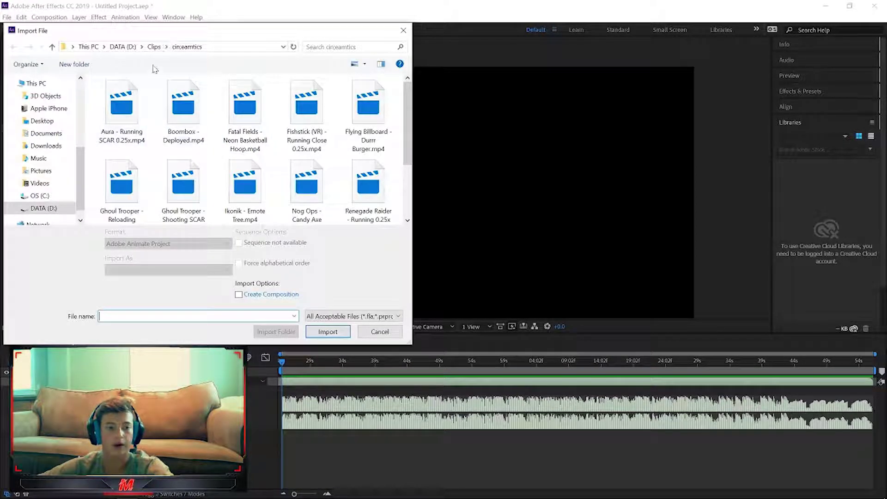
click(155, 47)
double_click(130, 107)
double_click(134, 105)
double_click(134, 105)
click(303, 116)
click(328, 333)
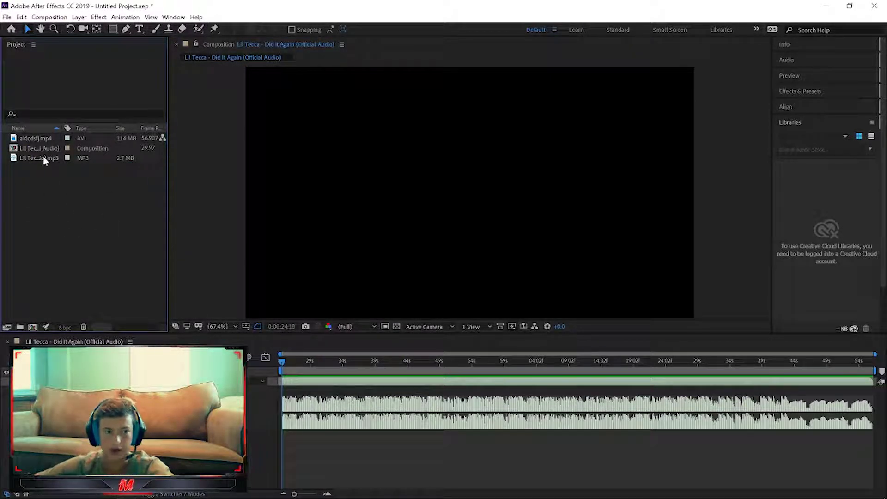
Step: Add aklodsfj.mp4 beneath the song at the start of the timeline and fit it to the composition frame
click(43, 158)
drag(43, 158, 311, 437)
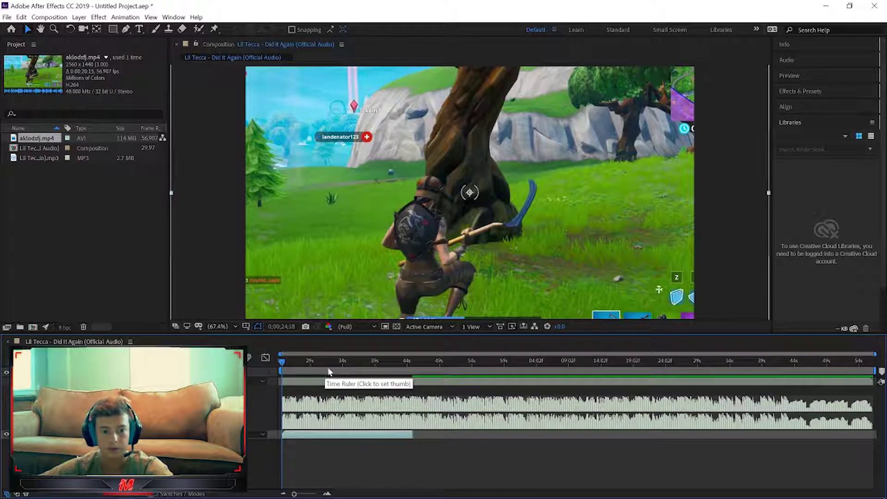
click(713, 233)
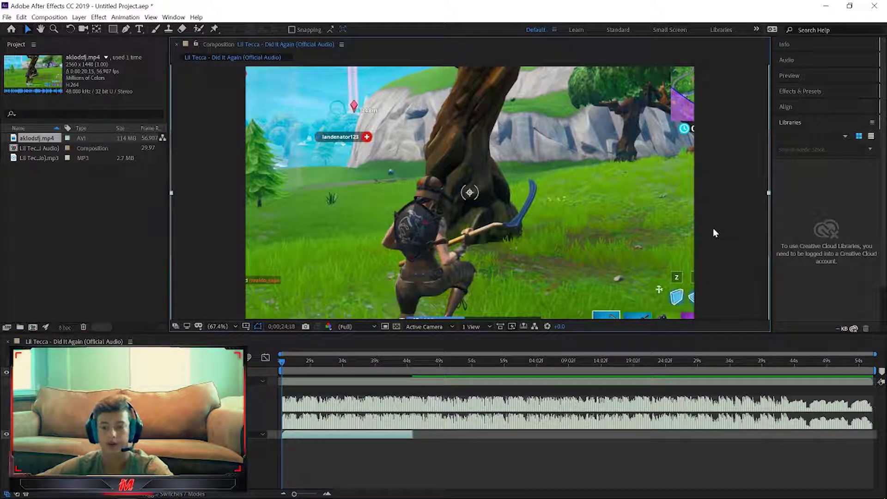
scroll(714, 228, down, 1)
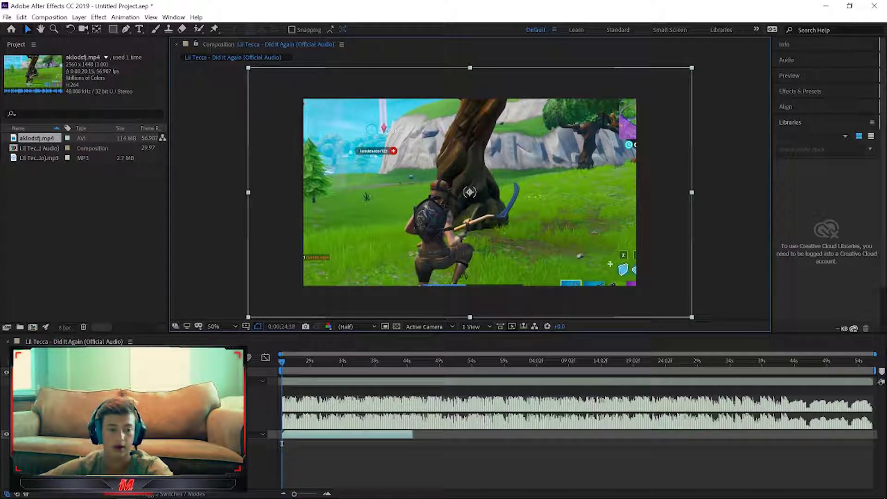
key(ctrl+alt+f)
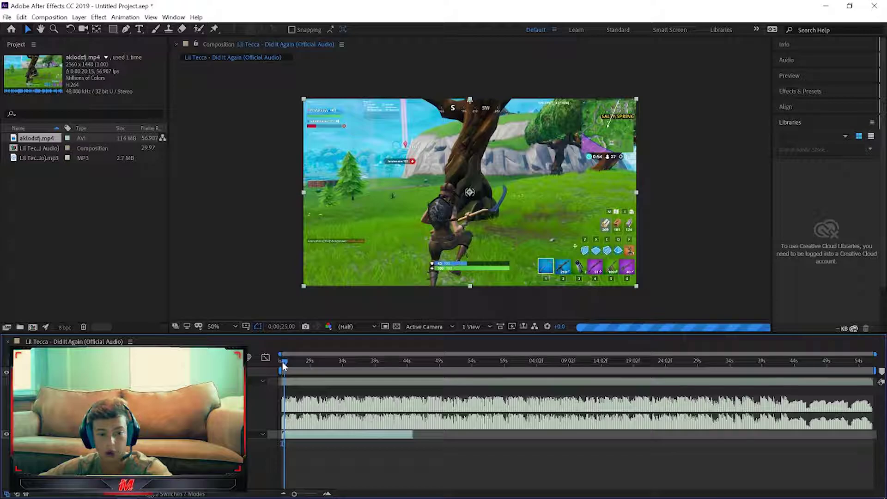
Step: Play the start of the trimmed song to find the beat and place a composition marker on it at 0;00;32;07
drag(282, 365, 291, 365)
key(space)
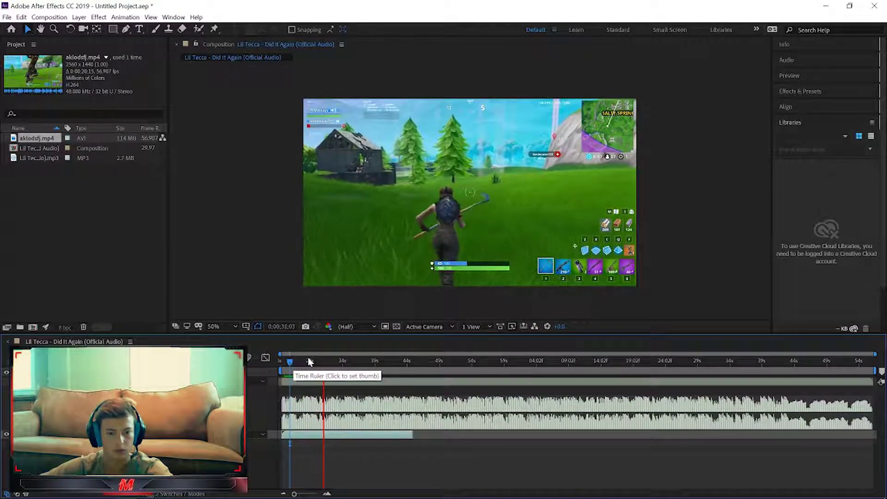
drag(317, 367, 332, 368)
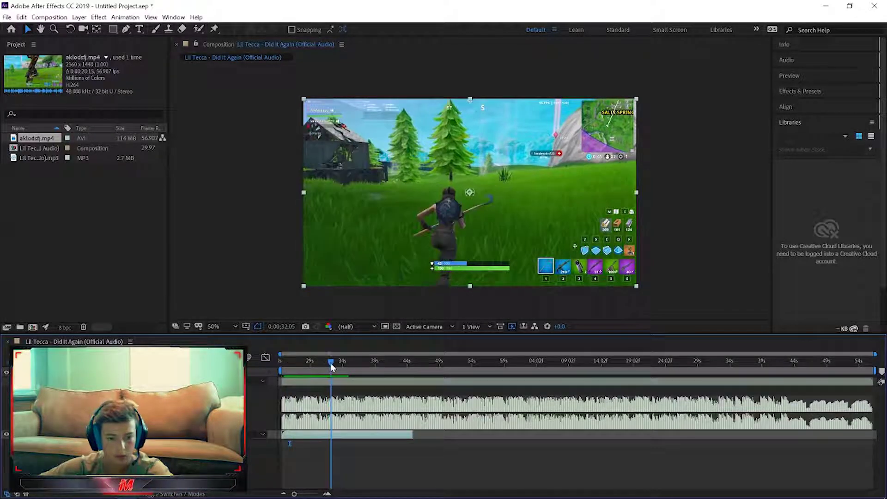
key(space)
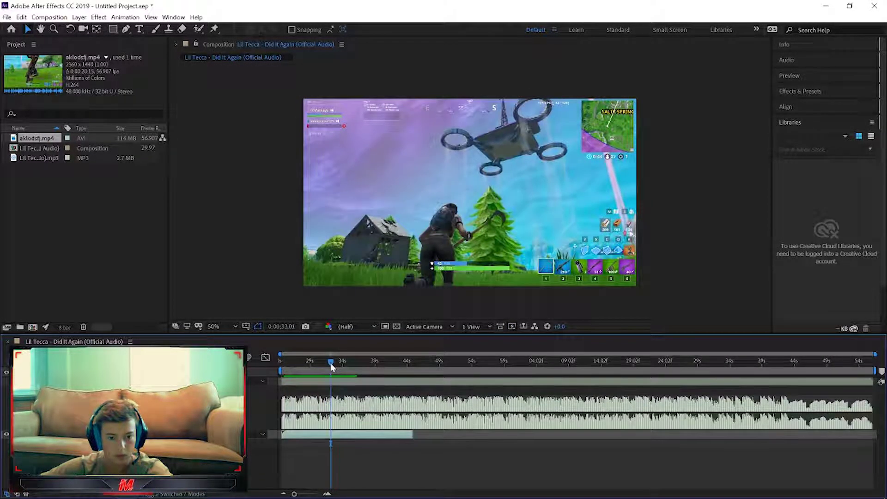
key(space)
key(space)
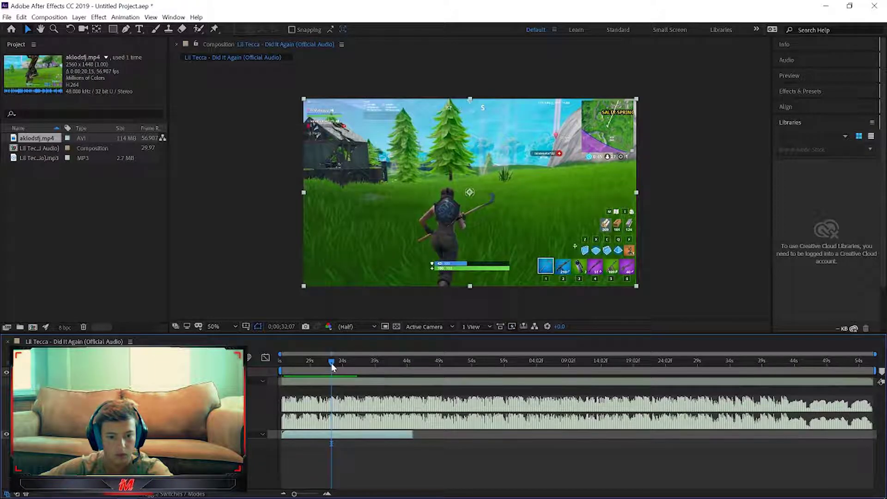
key(space)
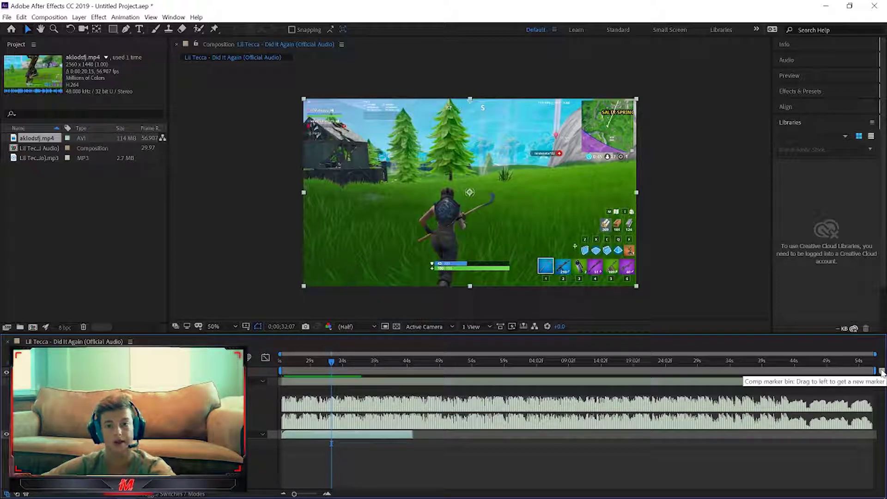
drag(881, 372, 334, 372)
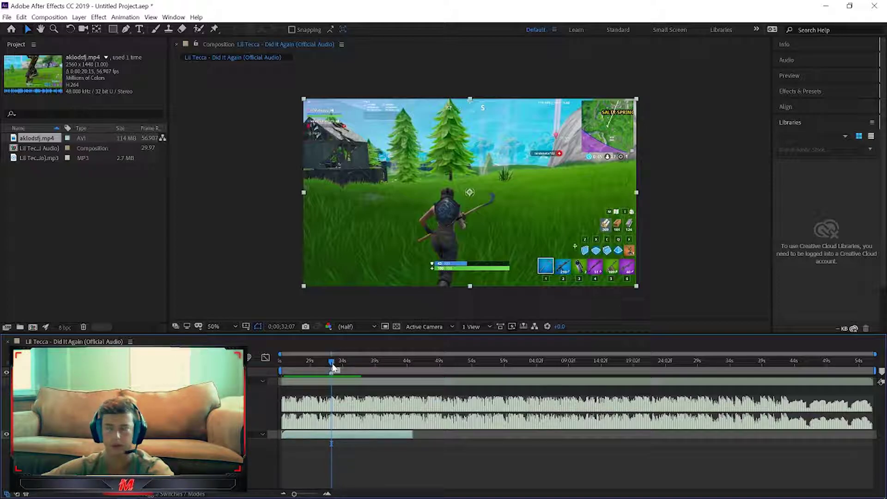
mouse_move(333, 371)
mouse_down()
mouse_move(346, 374)
mouse_move(338, 375)
mouse_up()
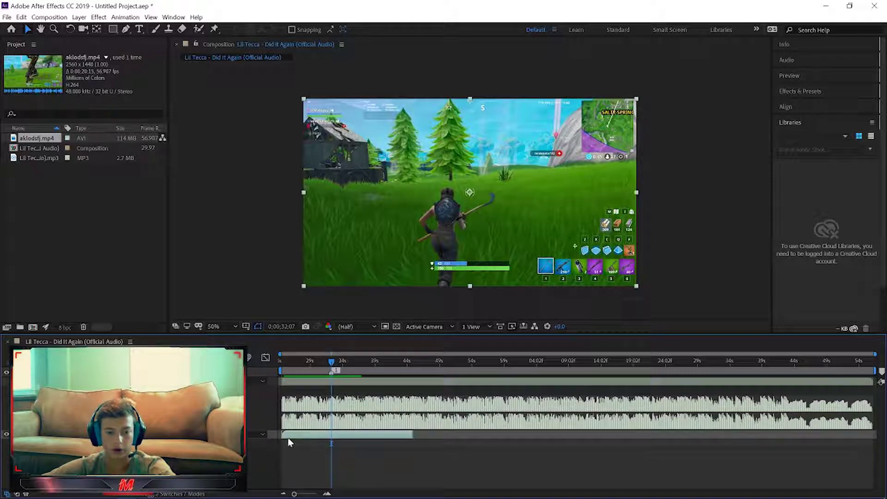
Step: Trim the gameplay clip around the sniper kill and slide it so the shot lands on the composition marker
drag(284, 434, 342, 439)
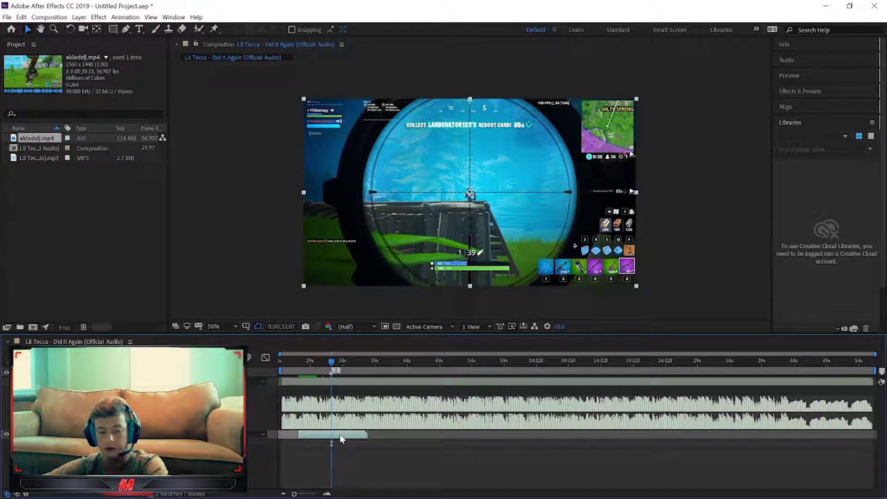
click(332, 362)
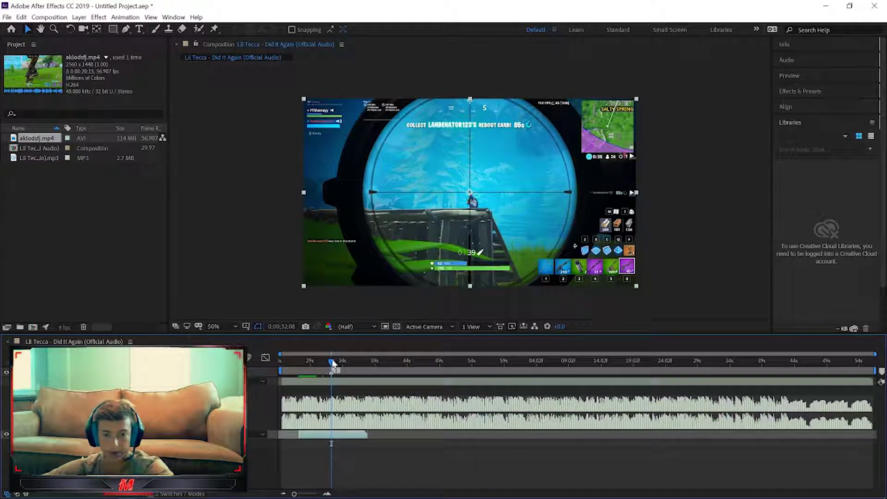
click(331, 363)
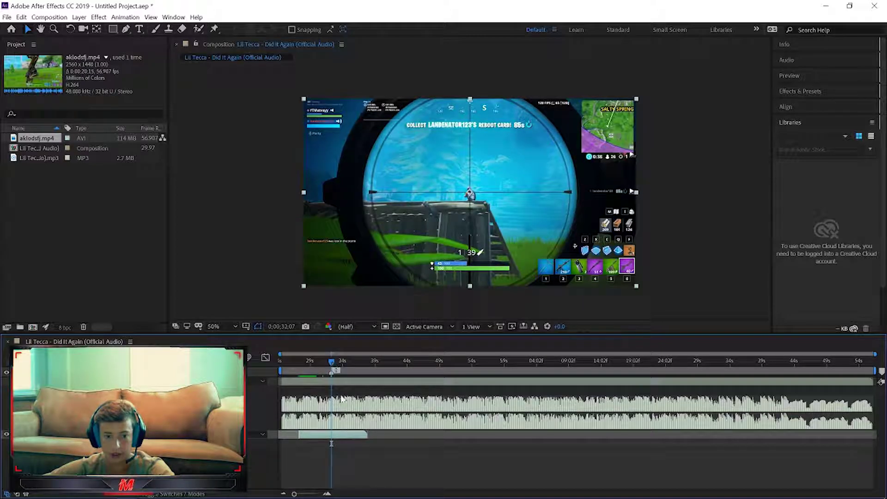
drag(339, 435, 338, 434)
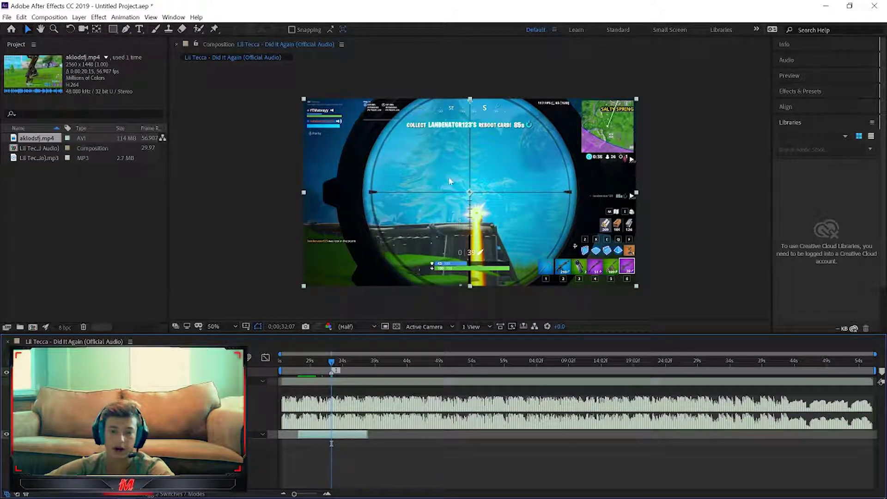
Step: Play the clip from about 0;00;31 to check the shot against the beat, with the viewer set to Fit up to 100%
drag(332, 361, 322, 371)
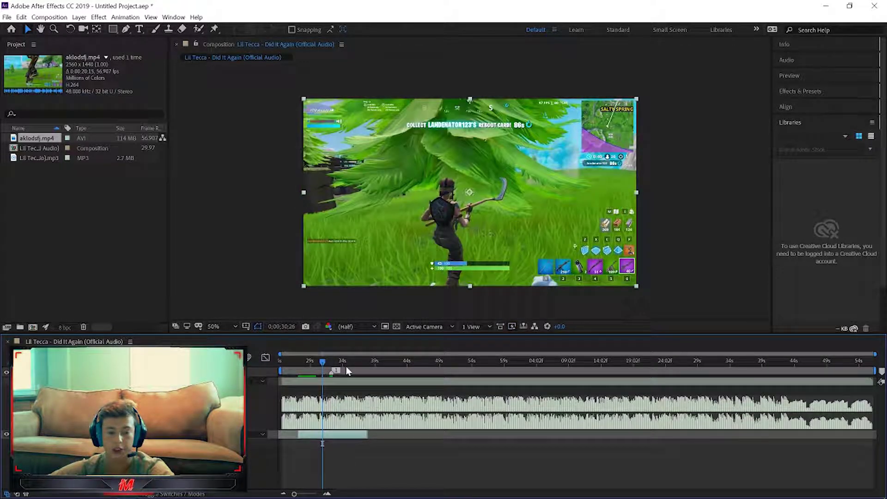
key(space)
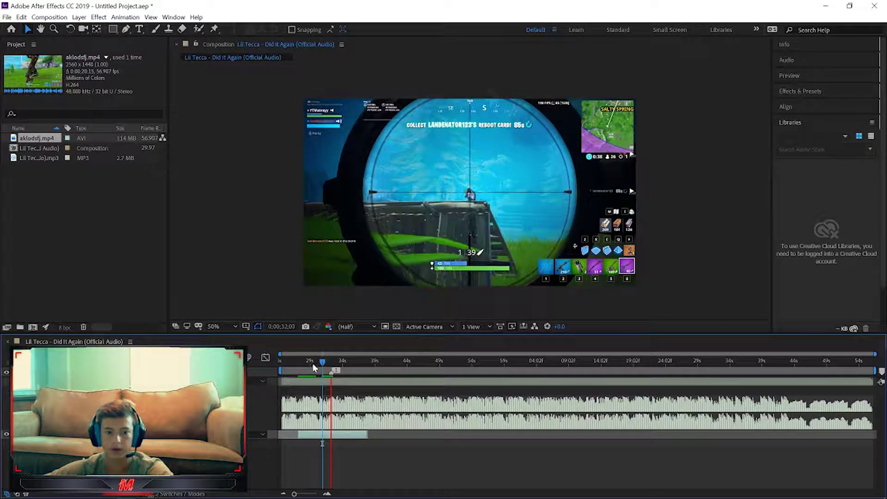
drag(323, 360, 357, 374)
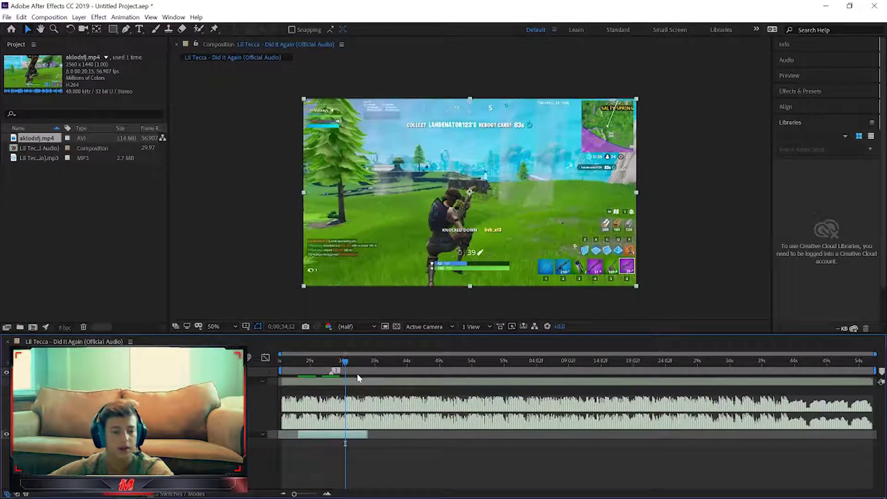
click(323, 362)
click(212, 327)
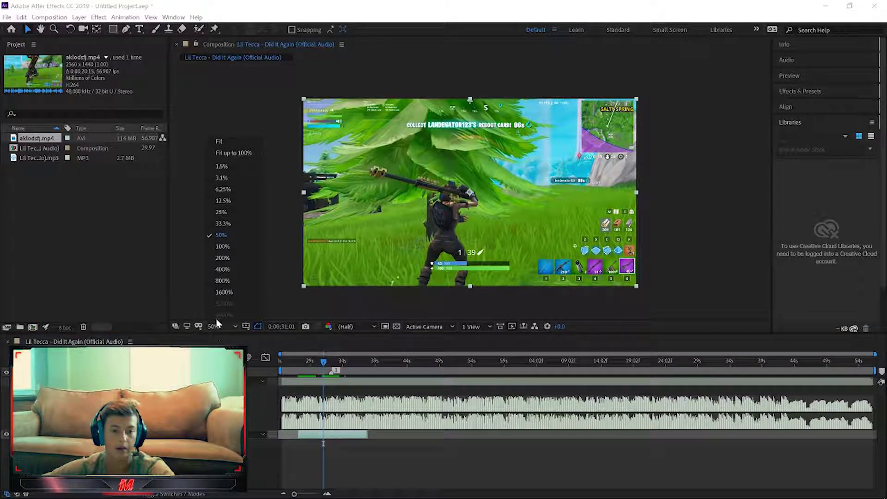
click(229, 153)
click(323, 360)
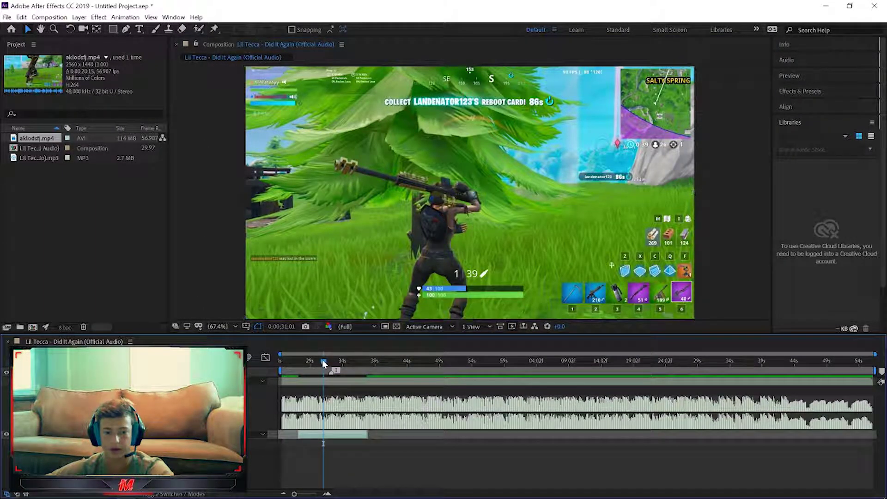
key(space)
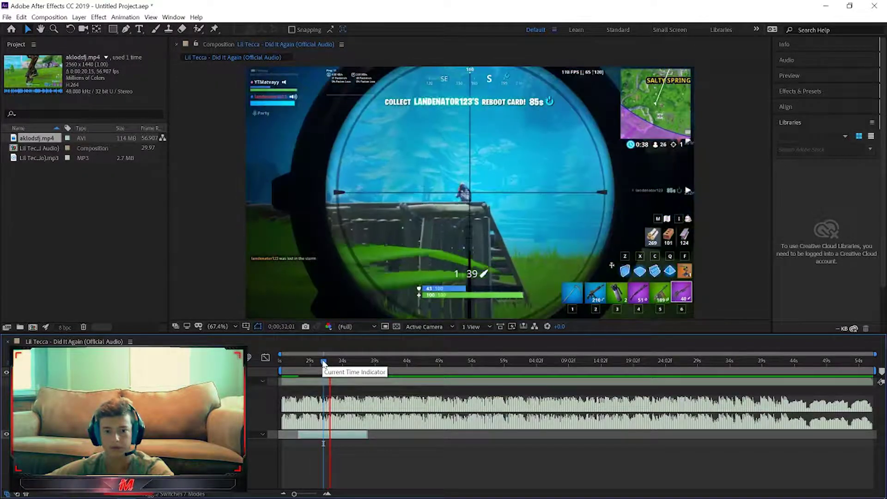
Step: Replay the section around the composition marker to recheck that the sniper shot hits the beat
click(375, 380)
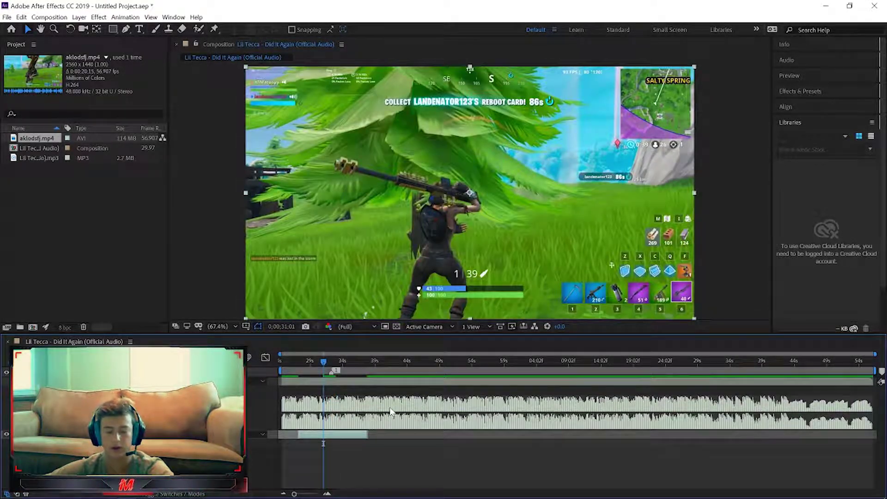
key(space)
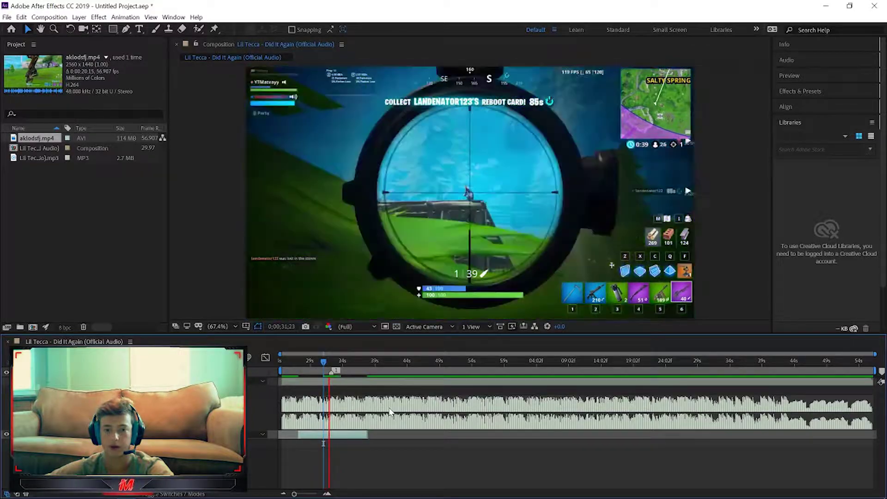
click(325, 368)
key(space)
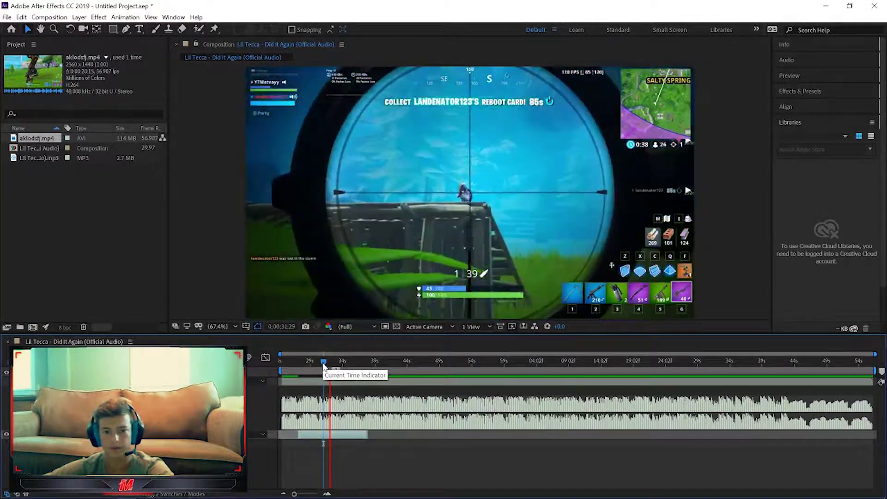
Step: Set the work area to end with the gameplay clip at 0;00;37;24 and trim the composition to it
drag(325, 367, 303, 368)
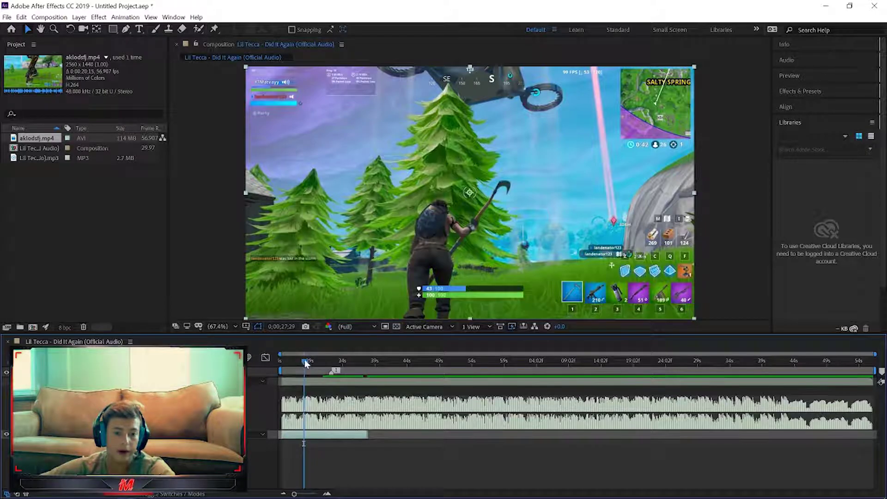
click(369, 373)
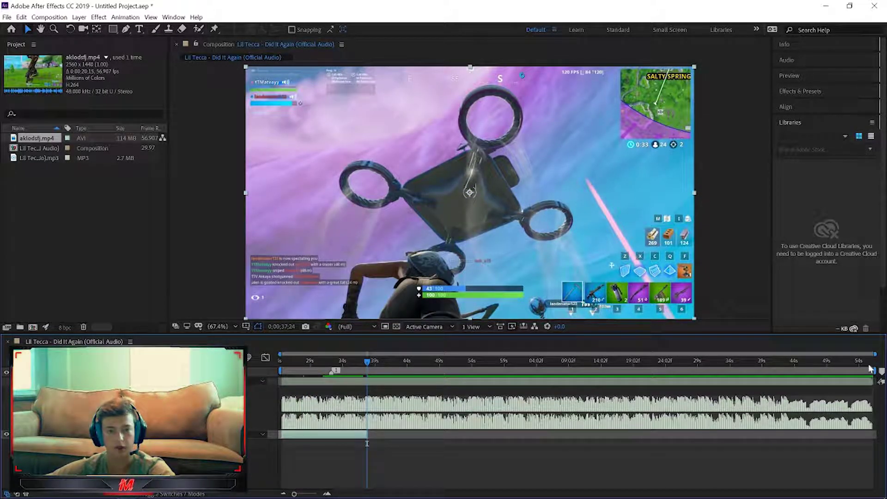
drag(878, 371, 375, 378)
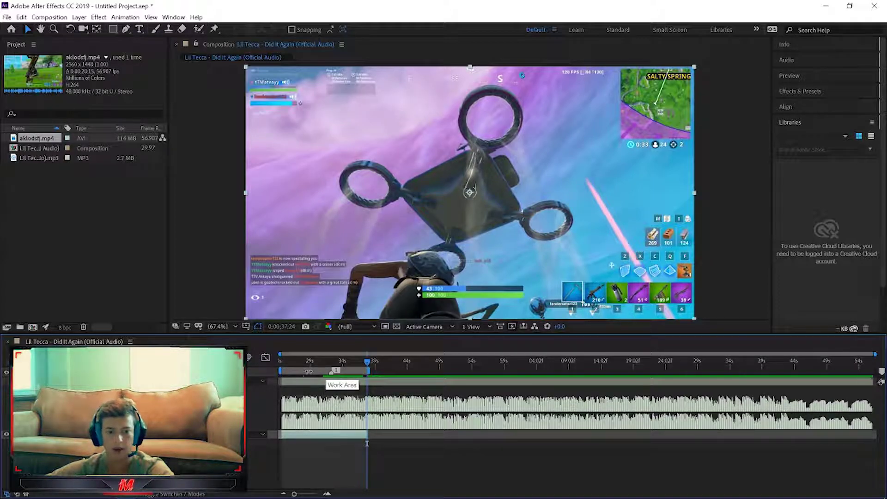
right_click(309, 371)
click(351, 398)
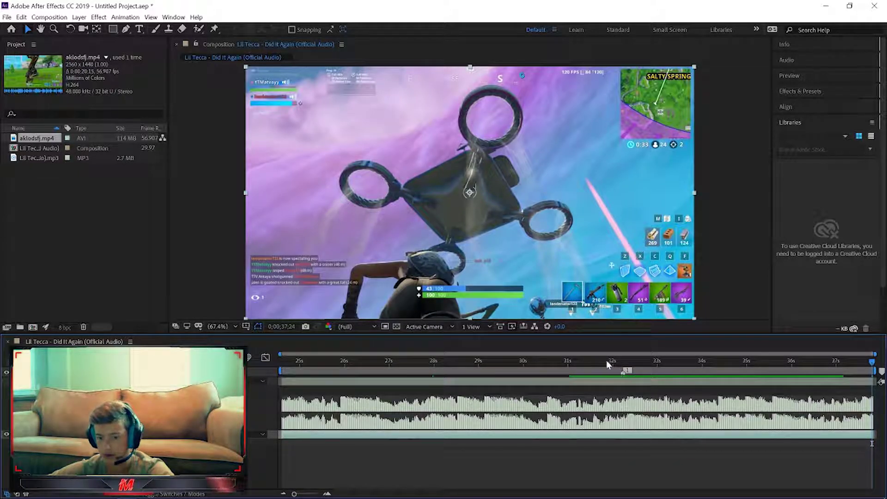
Step: Scrub through the footage leading up to the shot and enable time remapping on the gameplay clip
drag(350, 369, 384, 365)
drag(320, 365, 470, 366)
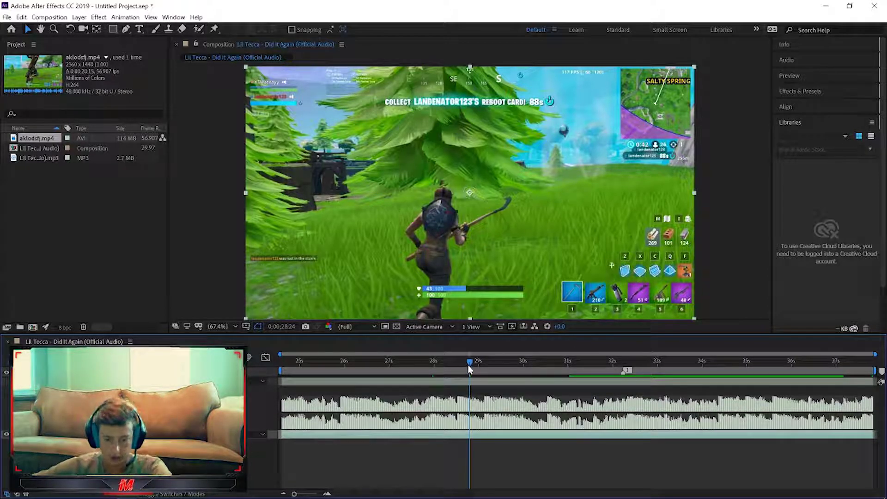
drag(470, 361, 370, 365)
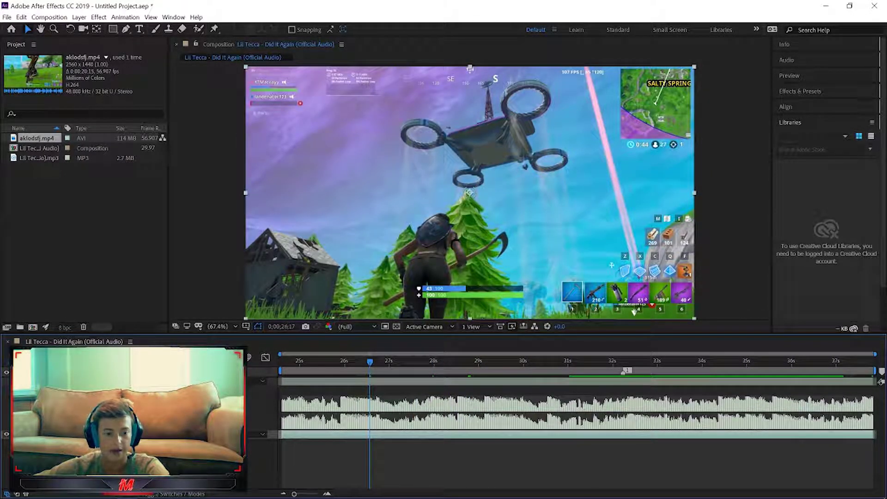
key(ctrl+alt+t)
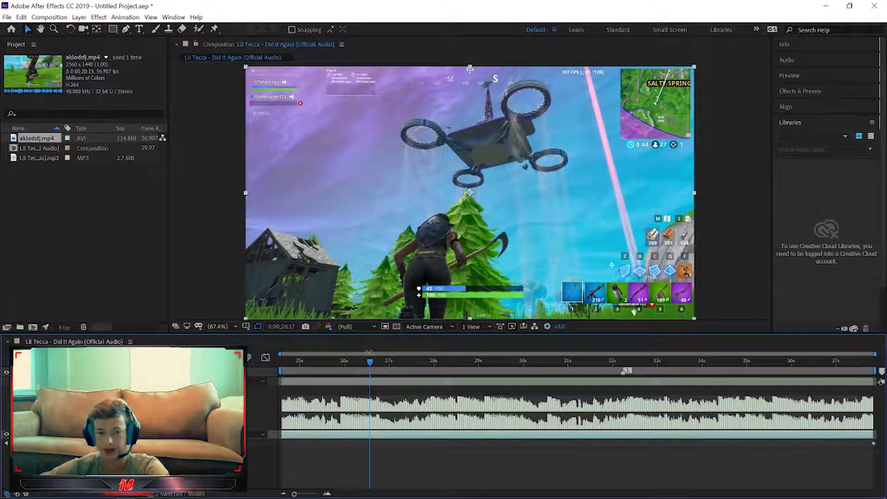
Step: Add time remap keyframes to the gameplay clip at its start, 0;00;24;18, and on the beat marker at 0;00;32;07
drag(370, 365, 272, 446)
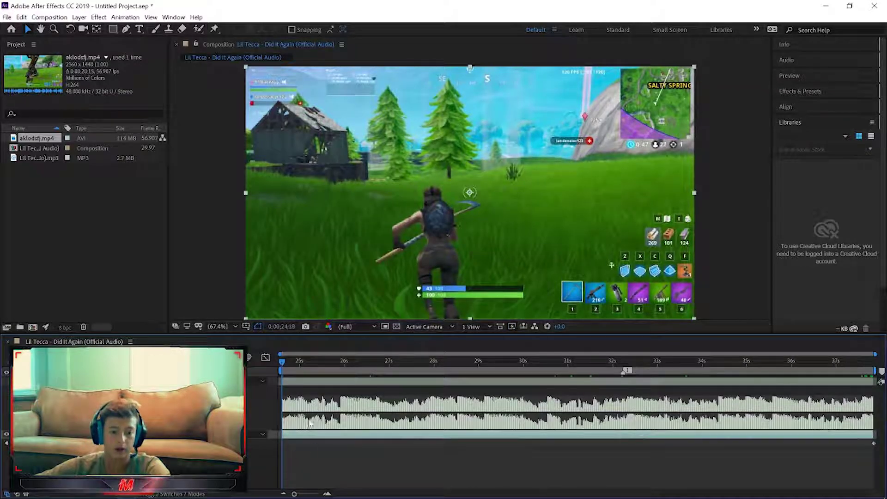
click(12, 444)
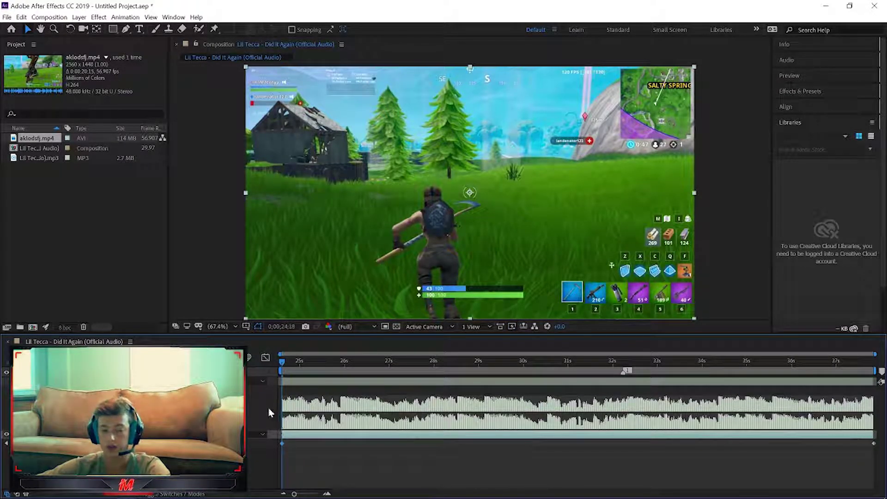
drag(282, 364, 614, 373)
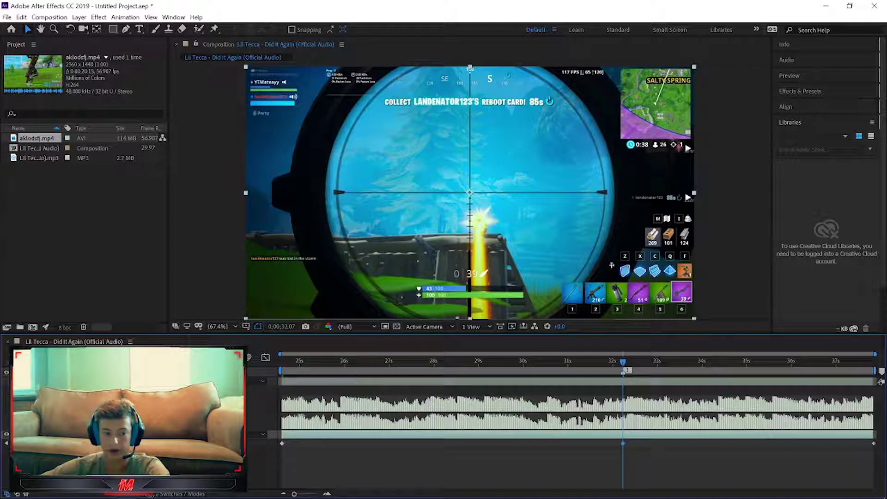
click(563, 465)
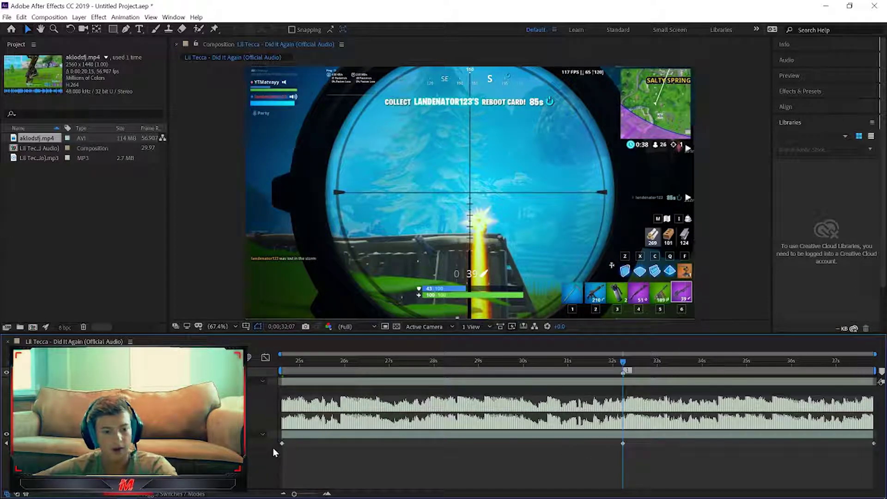
Step: Apply Easy Ease to all three time remap keyframes of the gameplay clip
drag(279, 442, 879, 450)
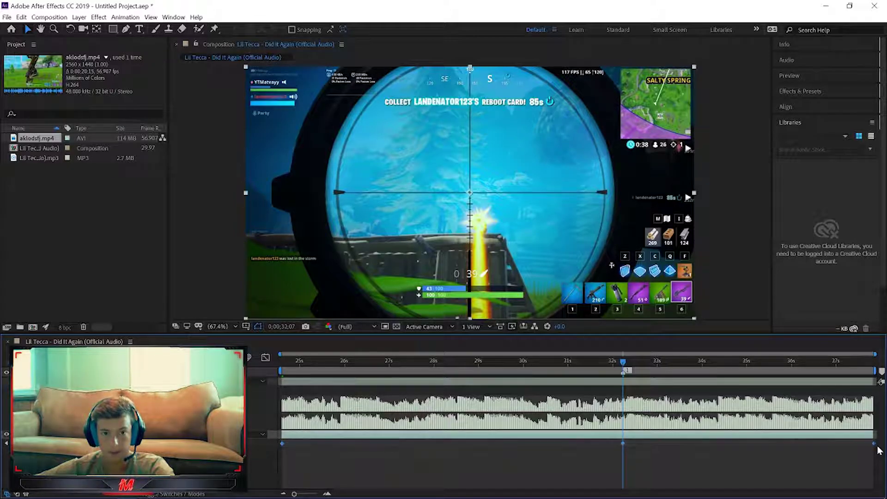
key(F9)
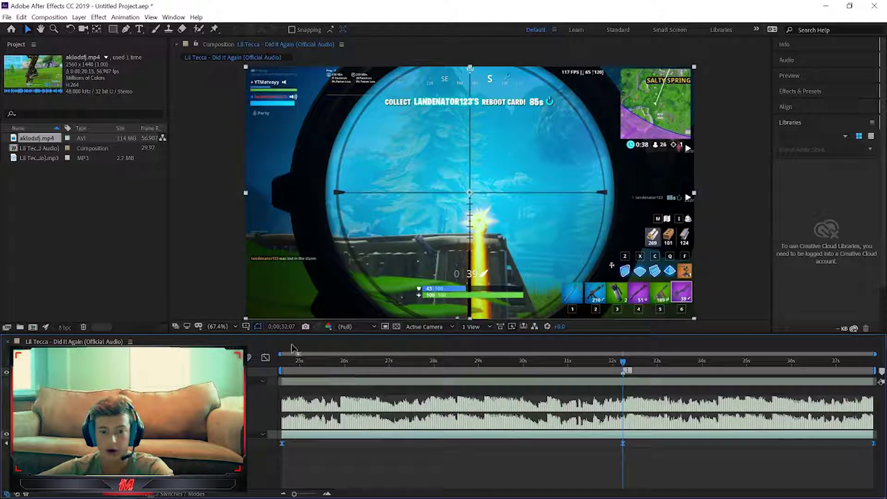
mouse_move(283, 443)
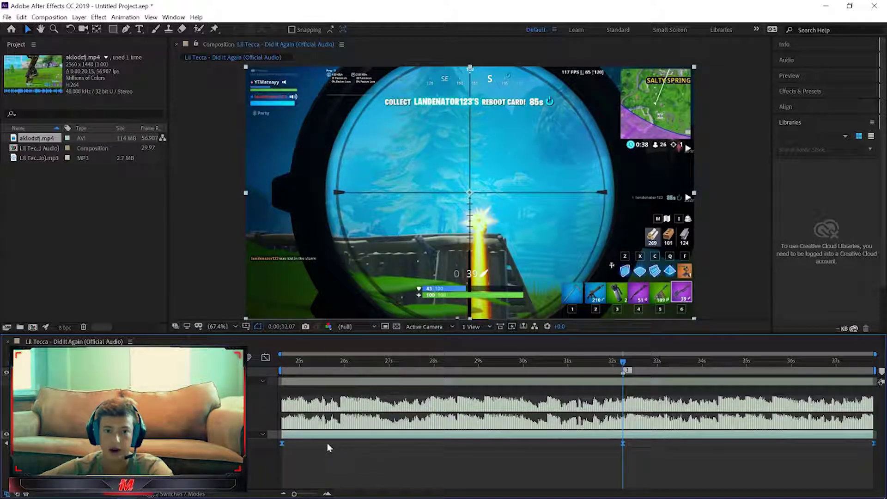
right_click(328, 447)
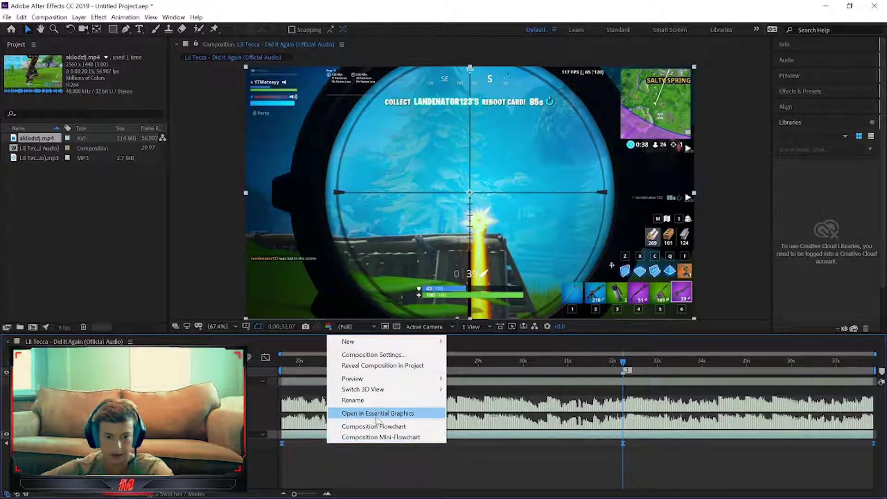
mouse_move(374, 382)
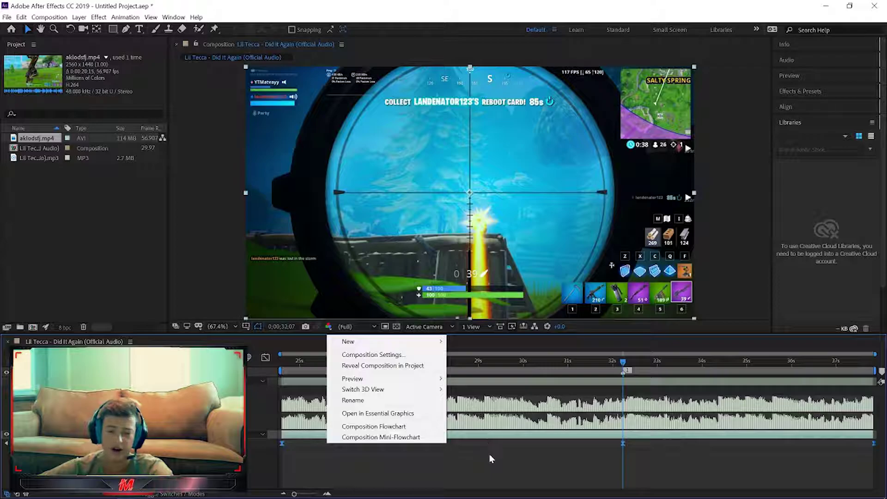
click(447, 443)
click(292, 363)
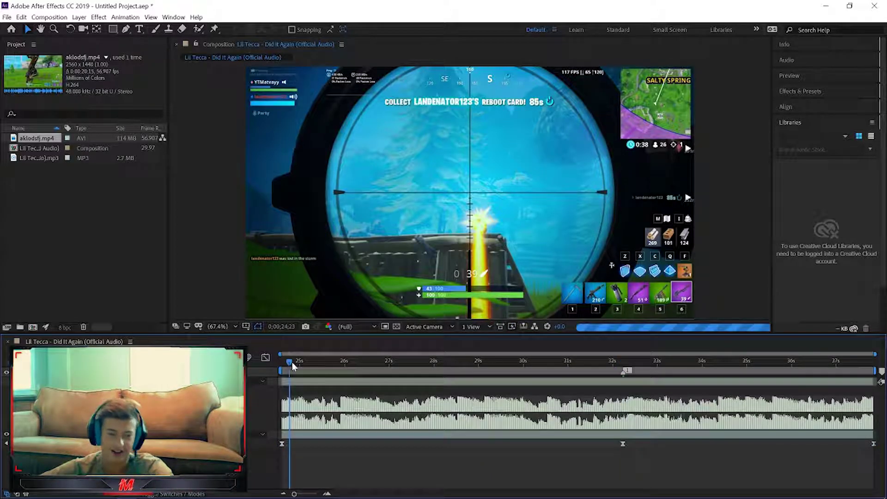
drag(292, 366, 281, 366)
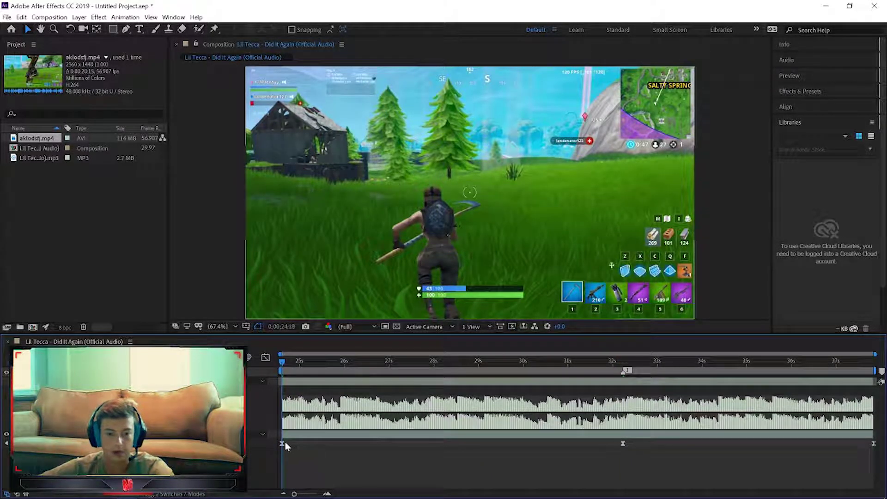
drag(282, 444, 415, 482)
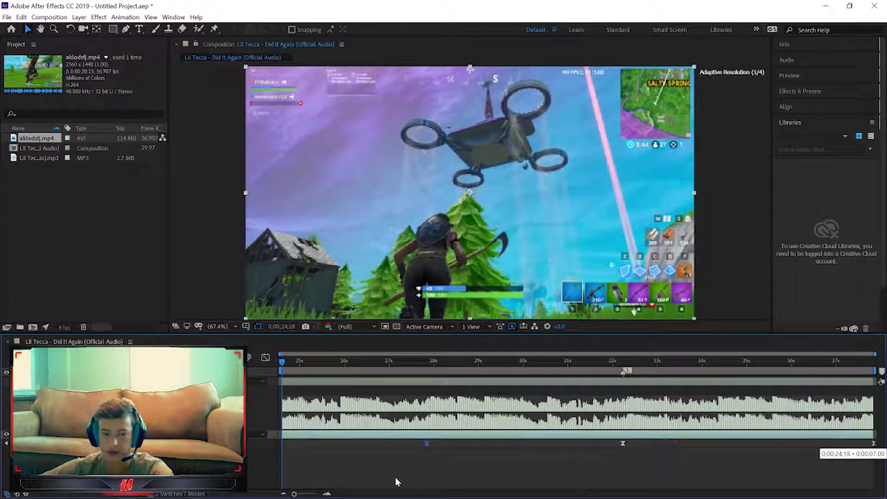
drag(286, 477, 280, 451)
Step: Select the time remap keyframes and show their curve in the Graph Editor
click(279, 439)
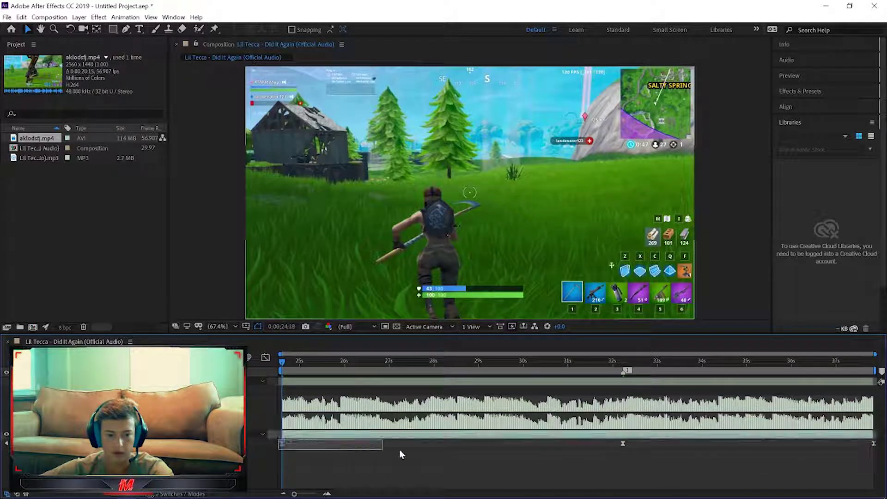
click(268, 357)
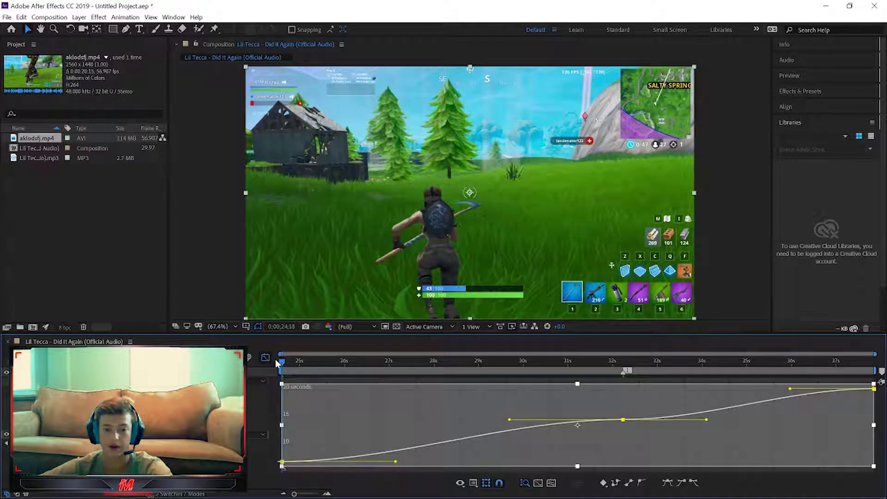
click(673, 378)
Step: Play the eased clip from the composition start and again from about 0;00;31 to check its speed around the shot
mouse_move(282, 362)
mouse_down()
mouse_move(429, 350)
mouse_move(656, 363)
mouse_move(849, 360)
mouse_move(532, 366)
mouse_move(661, 368)
mouse_move(586, 372)
mouse_move(280, 369)
mouse_up()
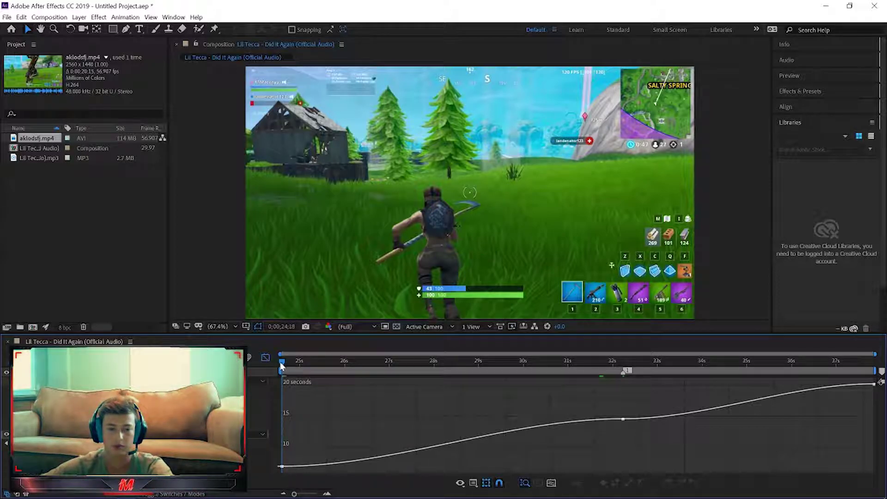
key(space)
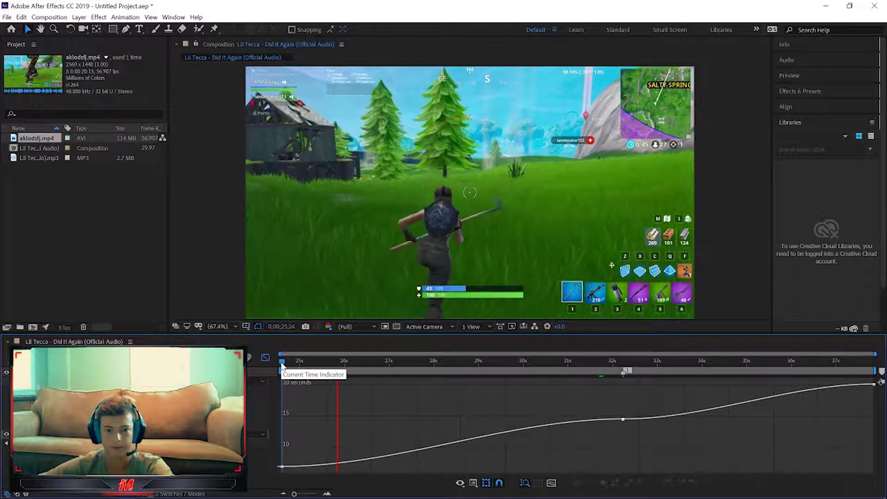
key(space)
key(space)
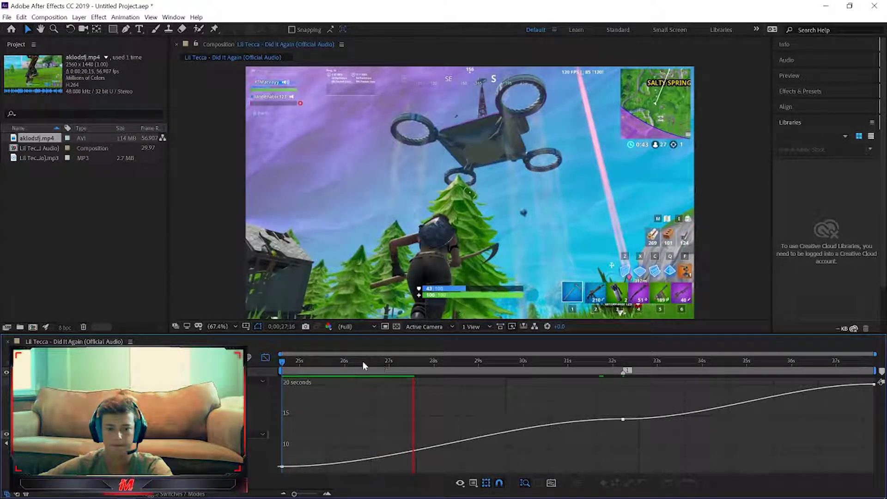
click(281, 362)
key(space)
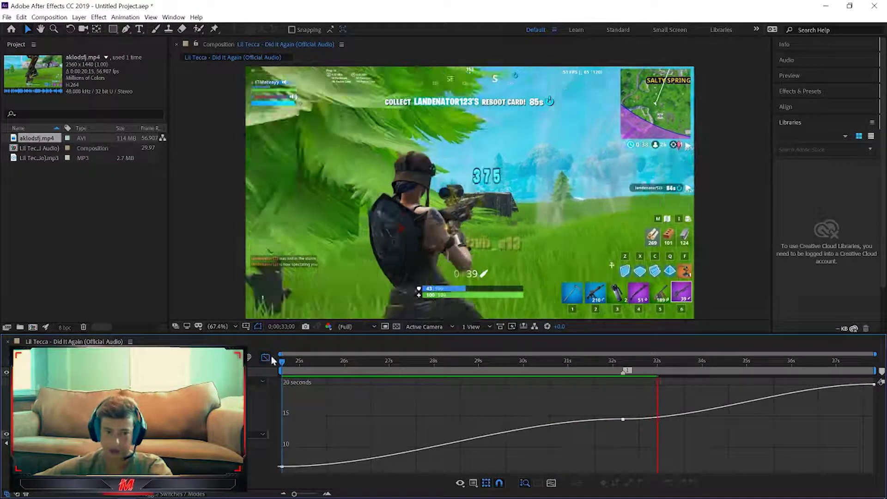
drag(550, 362, 564, 371)
key(space)
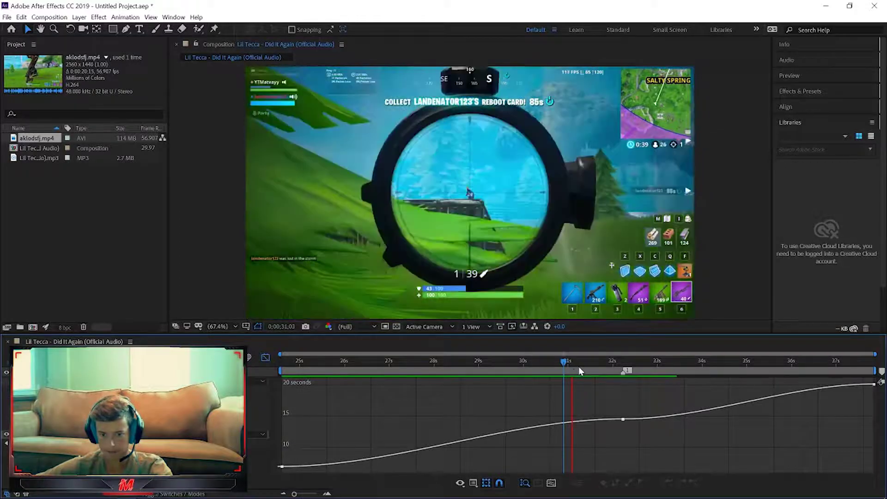
drag(590, 363, 603, 369)
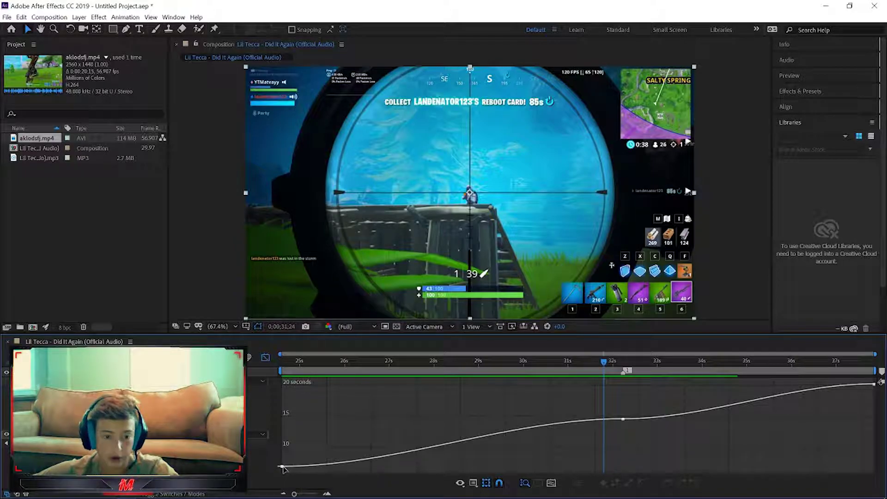
Step: Steepen the time remap curve leaving the first keyframe and arriving at the marker keyframe, so the clip runs fast, slow, then fast before the shot
click(601, 420)
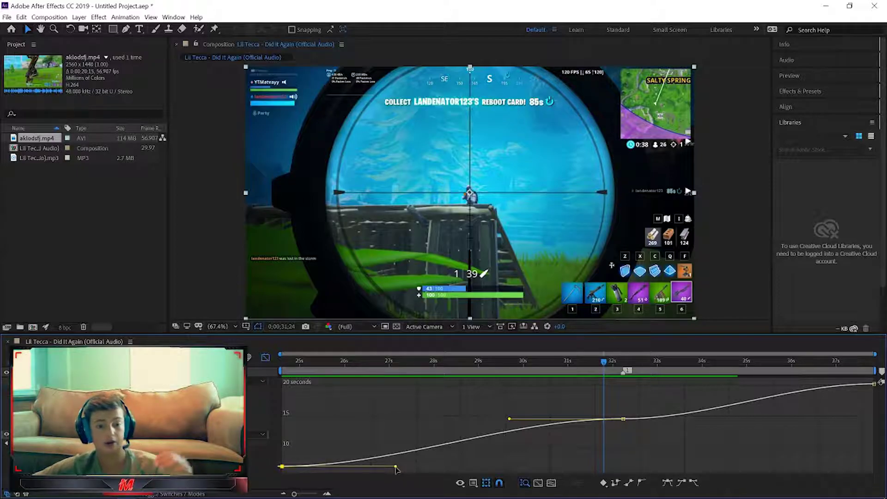
click(318, 437)
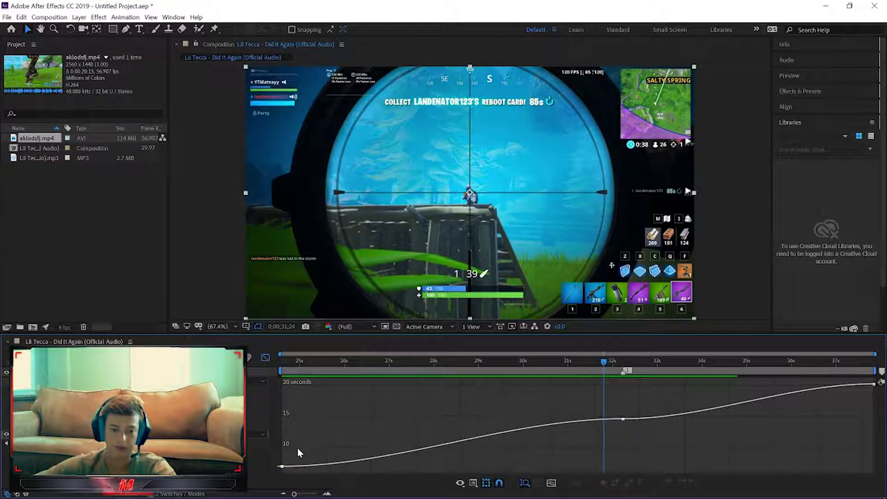
click(282, 467)
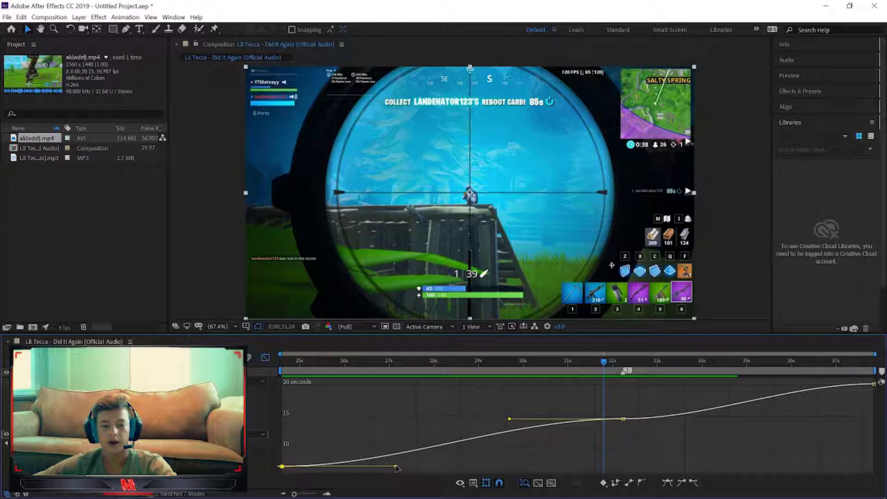
drag(394, 464, 311, 429)
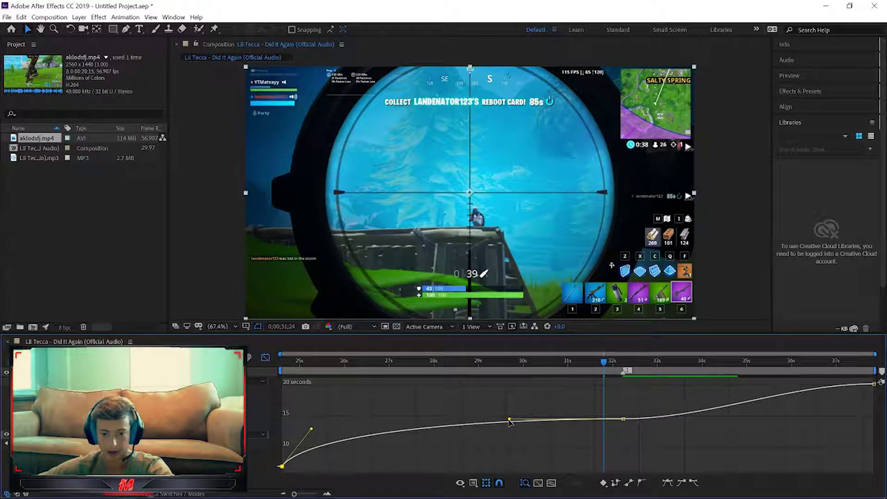
drag(509, 421, 586, 463)
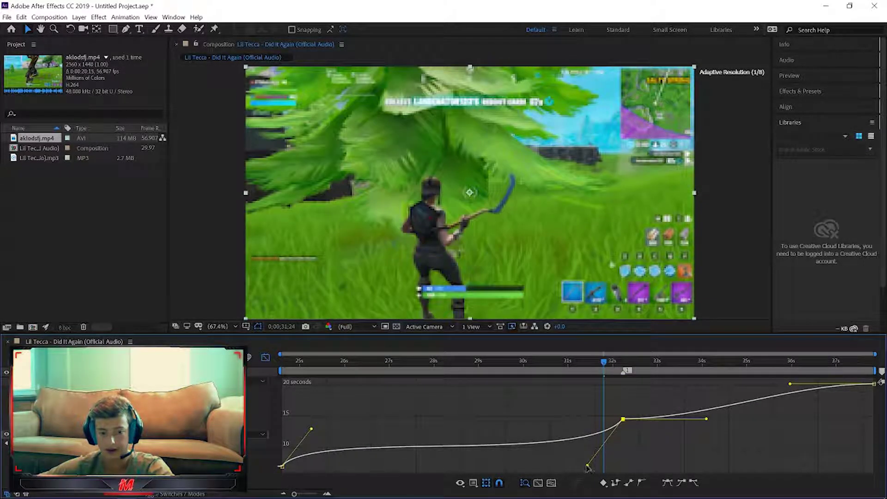
Step: Adjust the time remap curve handles leaving the first keyframe and arriving at the marker keyframe for a gentler speed change before the shot
drag(311, 430, 345, 420)
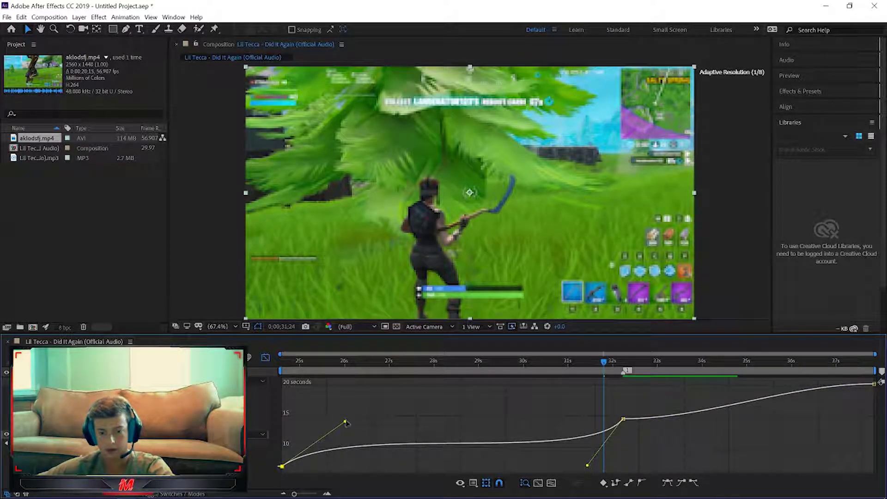
drag(587, 467, 578, 451)
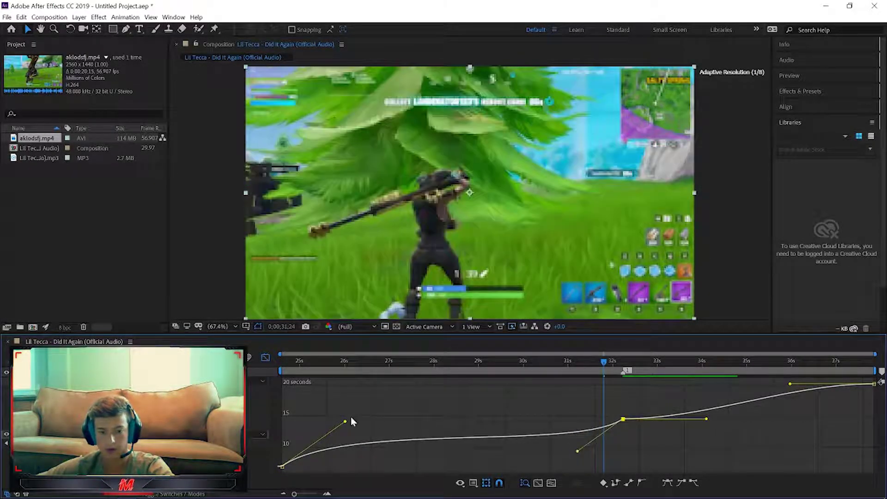
drag(345, 421, 348, 435)
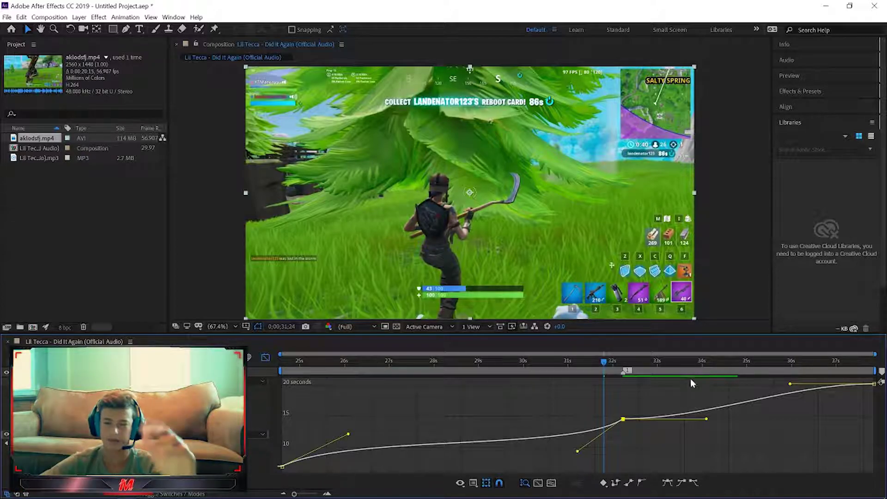
Step: Steepen the time remap curve leaving the marker keyframe at 0;00;32;07 and arriving at the last keyframe, with a slow stretch between them
drag(603, 366, 623, 365)
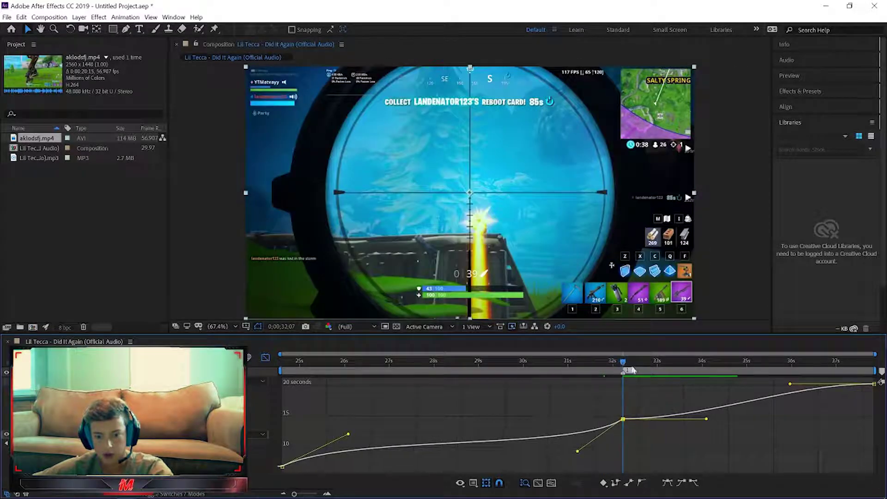
drag(707, 420, 650, 394)
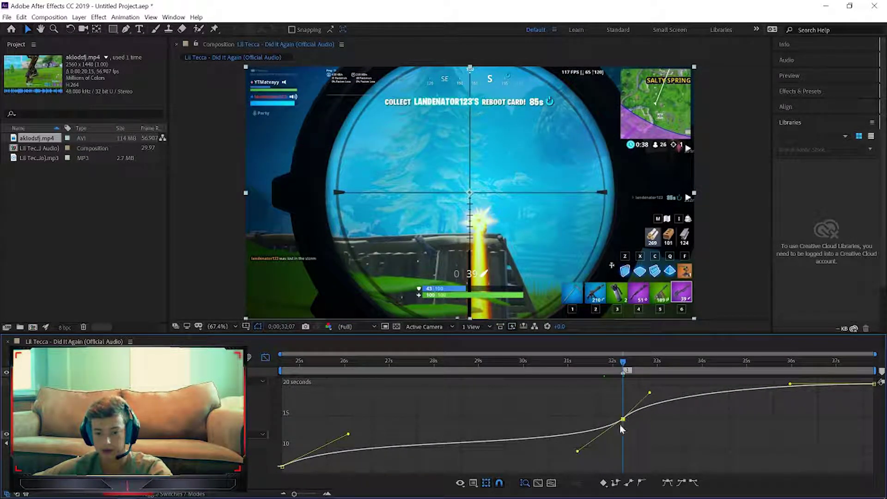
drag(791, 386, 823, 405)
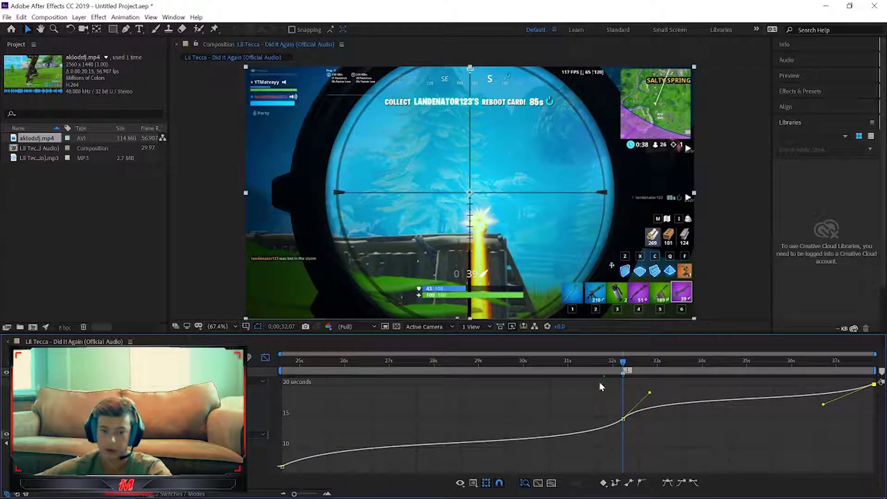
Step: Play the clip from 0;00;24;18 through the shot to check its speed changes, then return to 0;00;31;20
drag(589, 361, 276, 382)
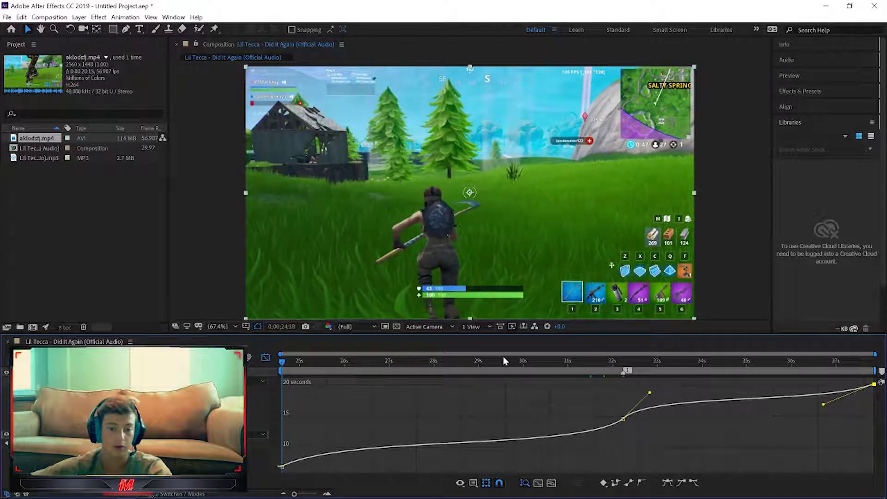
key(space)
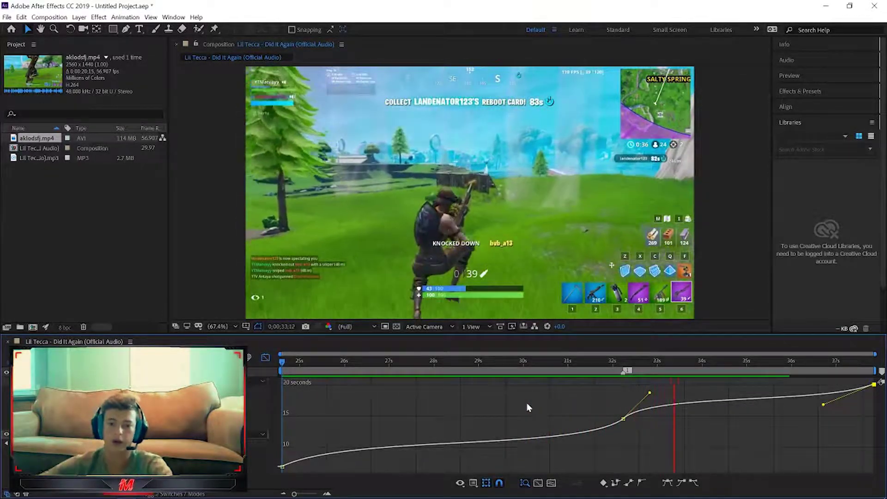
drag(464, 362, 598, 361)
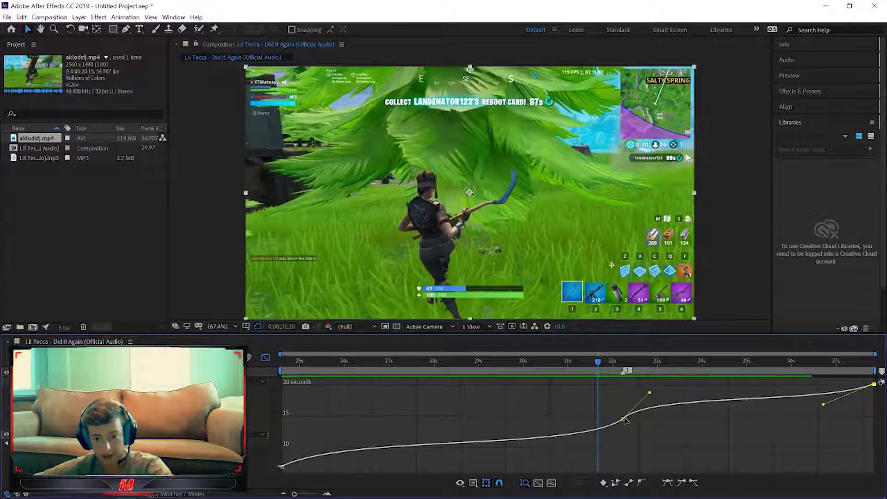
Step: Fine-tune the curve handles on both sides of the marker keyframe and lengthen the handle leaving the first keyframe
drag(623, 422, 575, 449)
drag(651, 394, 654, 401)
drag(350, 436, 368, 427)
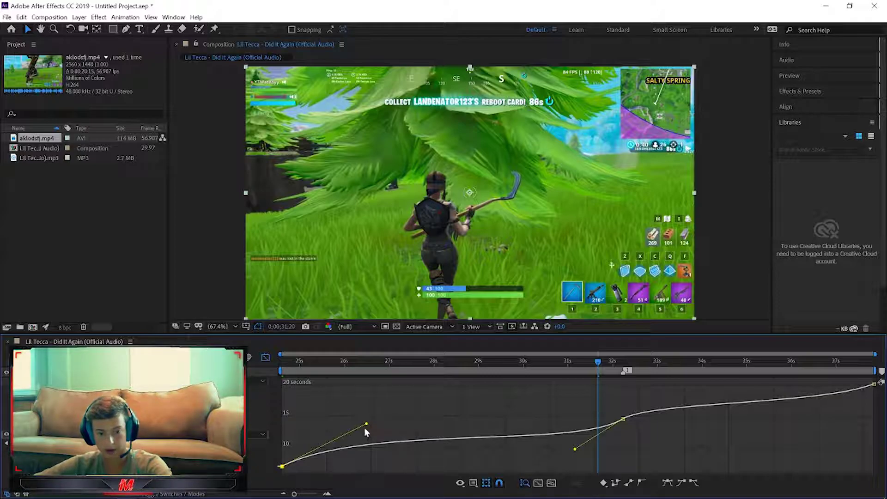
Step: Reshape the time remap curve into an S, nearly flat at the first and last keyframes and steep through the marker keyframe
drag(368, 426, 508, 463)
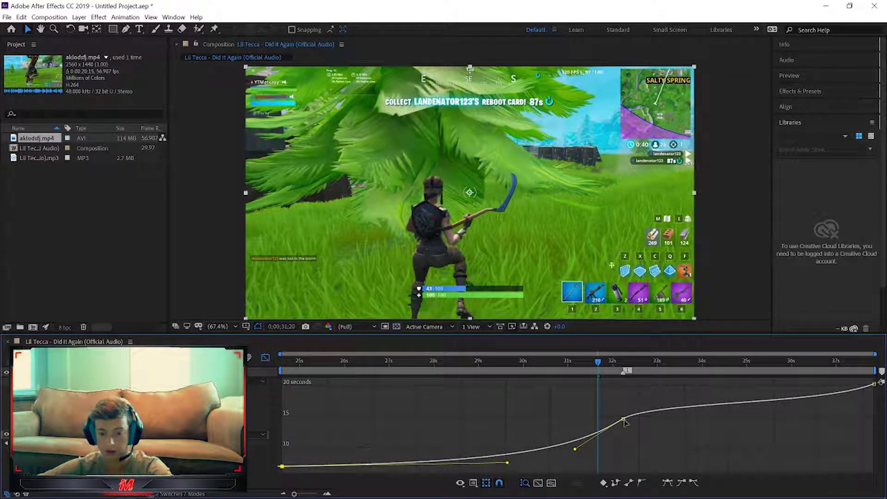
drag(654, 401, 678, 383)
drag(824, 406, 781, 388)
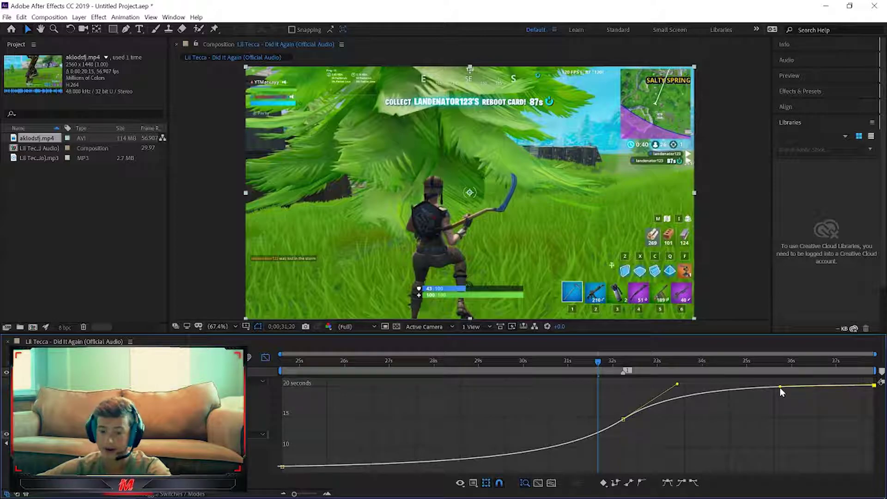
Step: Play the S-curved clip from about 0;00;30;15 to check its speed approaching the shot
drag(598, 364, 415, 382)
drag(545, 386, 543, 380)
key(space)
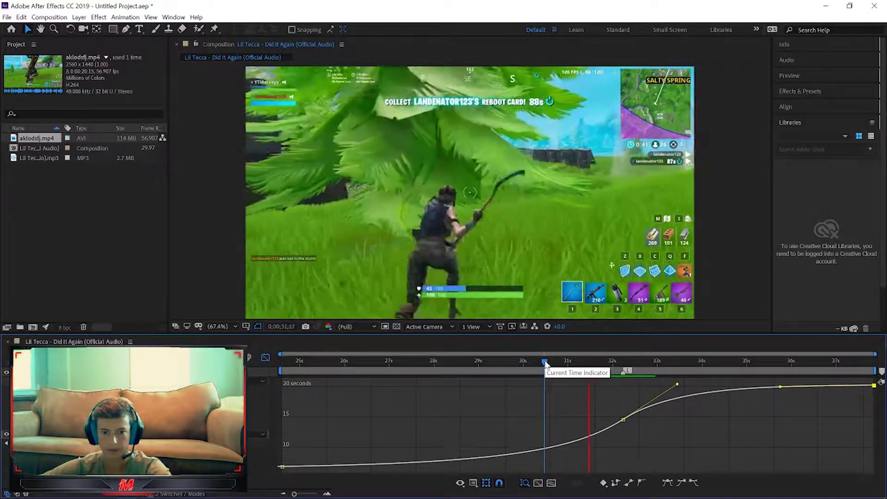
Step: Smooth the S-curve around the marker keyframe by lengthening its incoming handle, lowering its outgoing handle and slightly raising the first keyframe's handle
drag(546, 362, 583, 370)
click(582, 443)
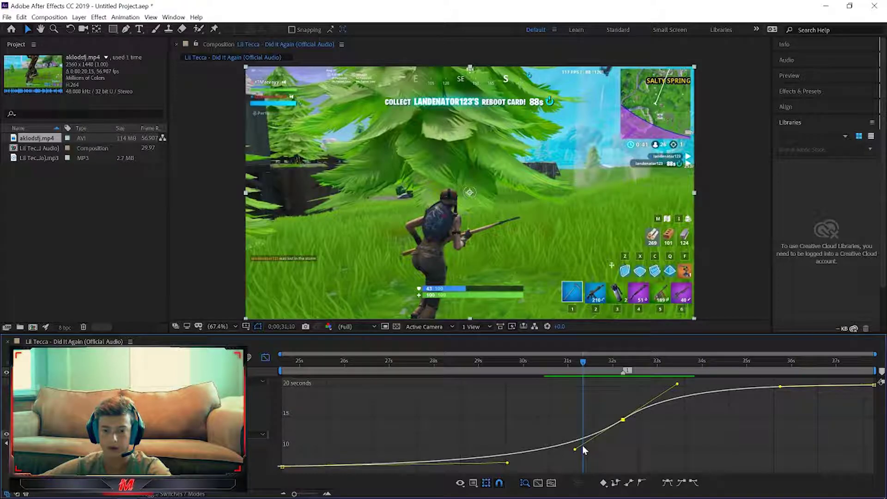
drag(573, 451, 507, 456)
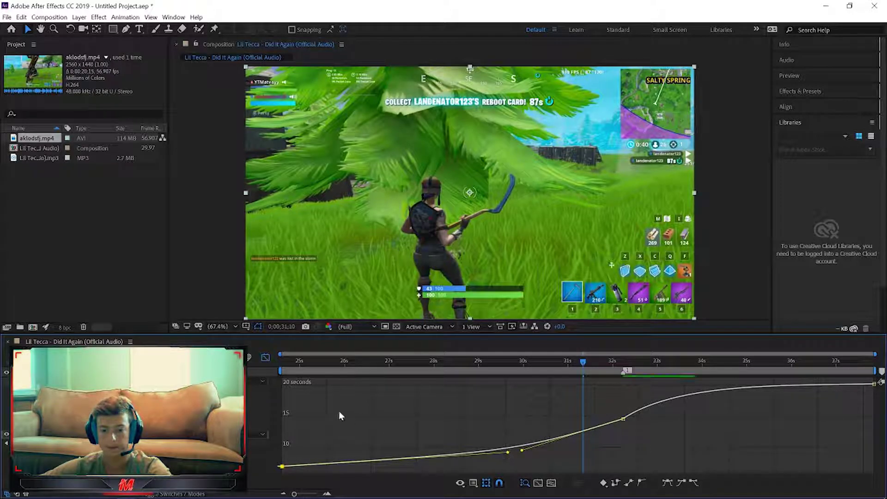
click(625, 419)
drag(678, 385, 684, 396)
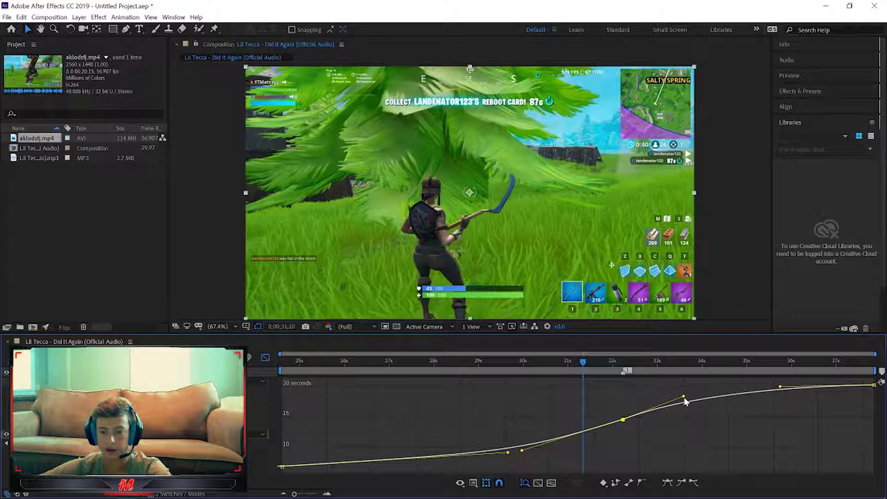
Step: Play the smoothed clip from 0;00;24;18 and again from about 0;00;28;12 to check the speed ramp through the shot
drag(581, 366, 283, 391)
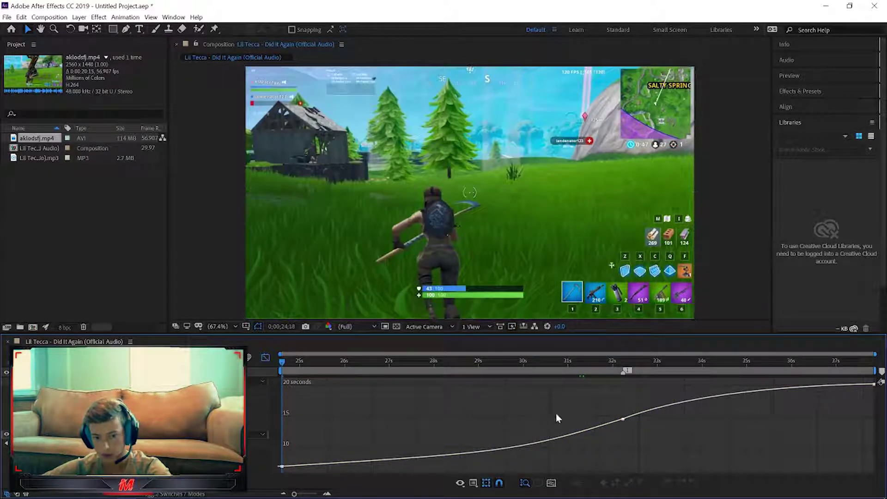
key(space)
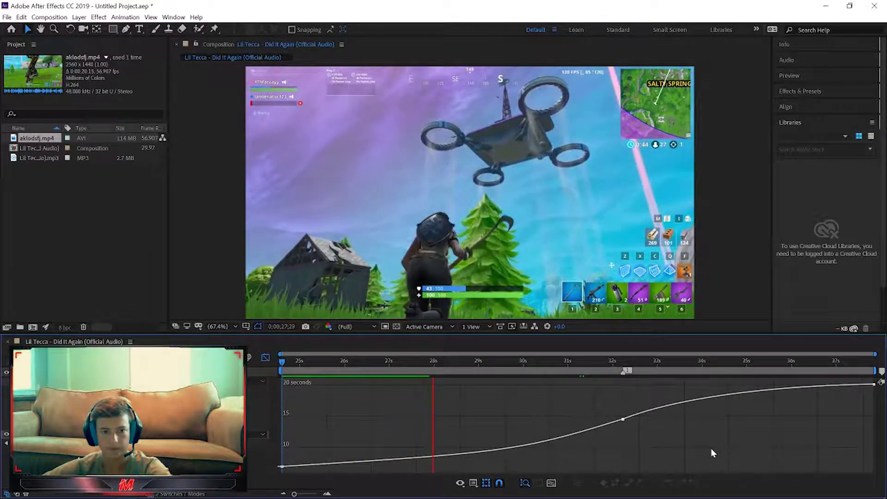
click(452, 361)
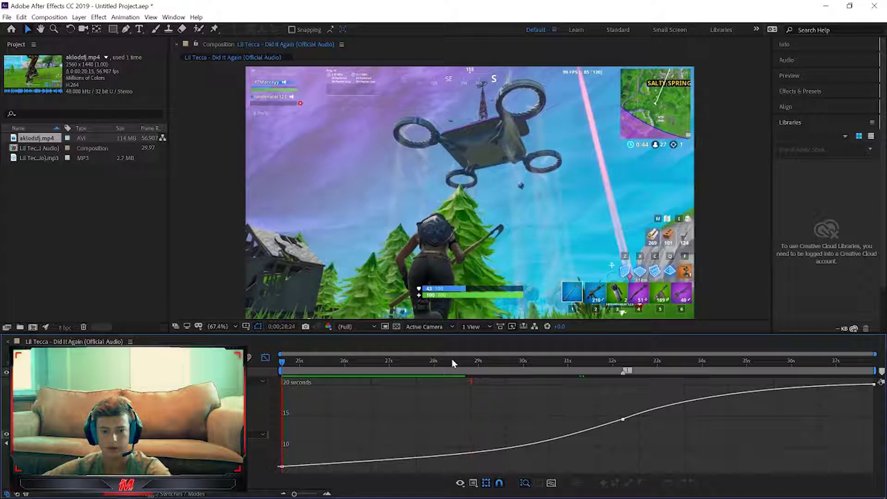
key(space)
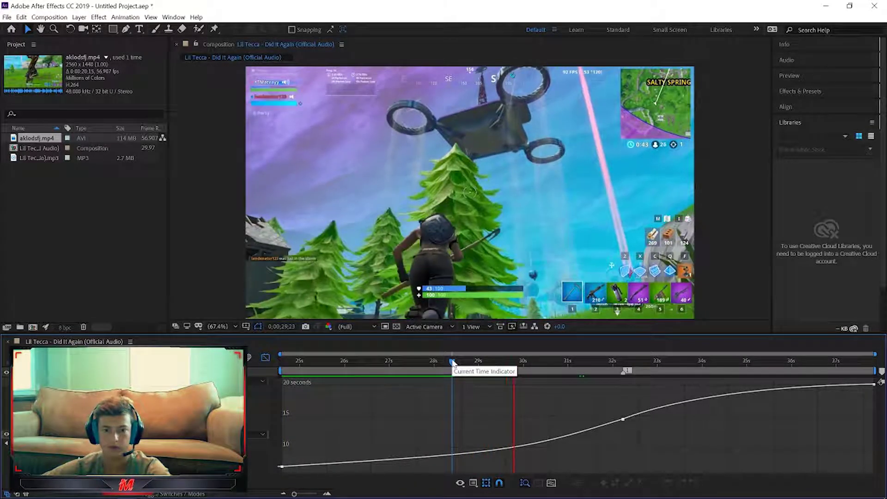
key(space)
key(space)
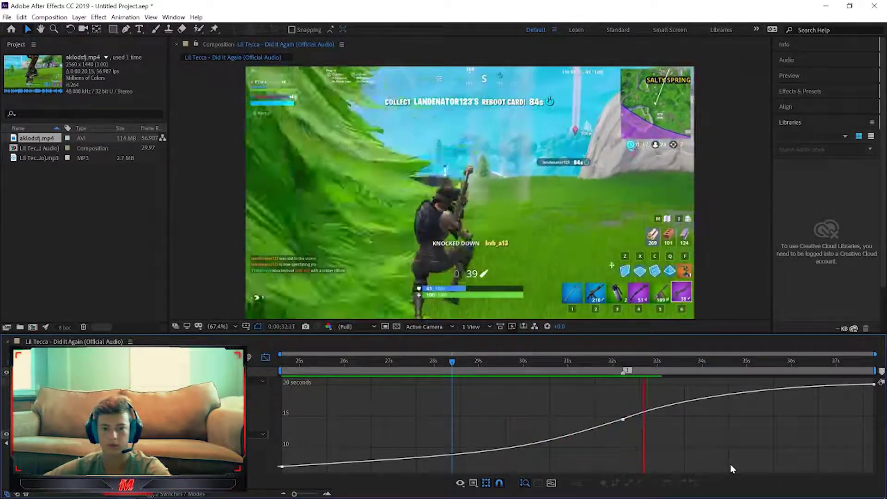
click(538, 360)
drag(610, 362, 569, 361)
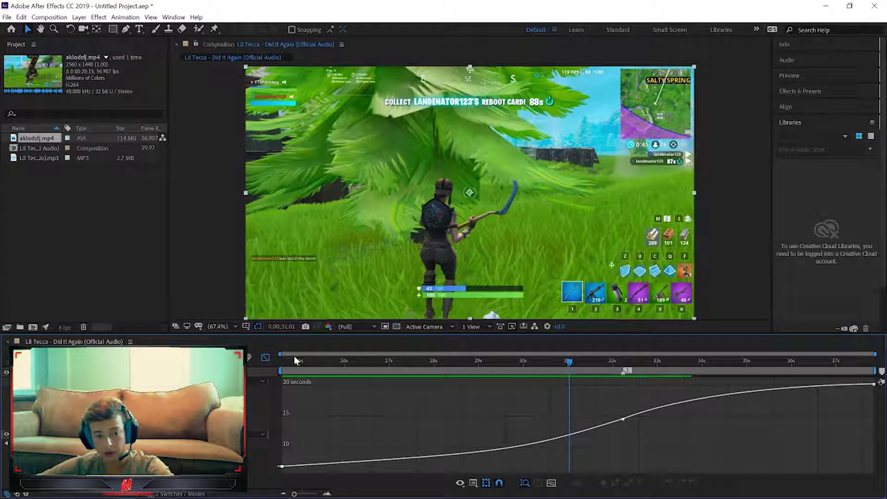
Step: Close the Graph Editor and place the current time on the shot marker at 0;00;32;07
click(266, 358)
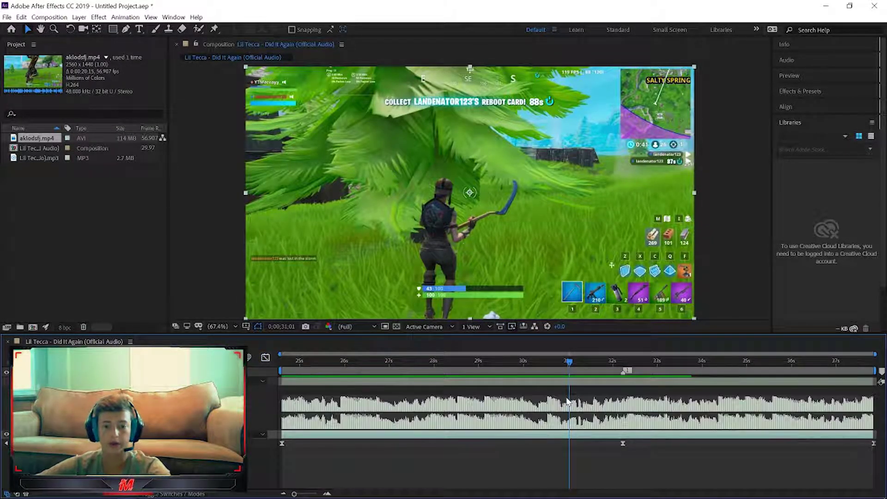
drag(577, 371, 696, 367)
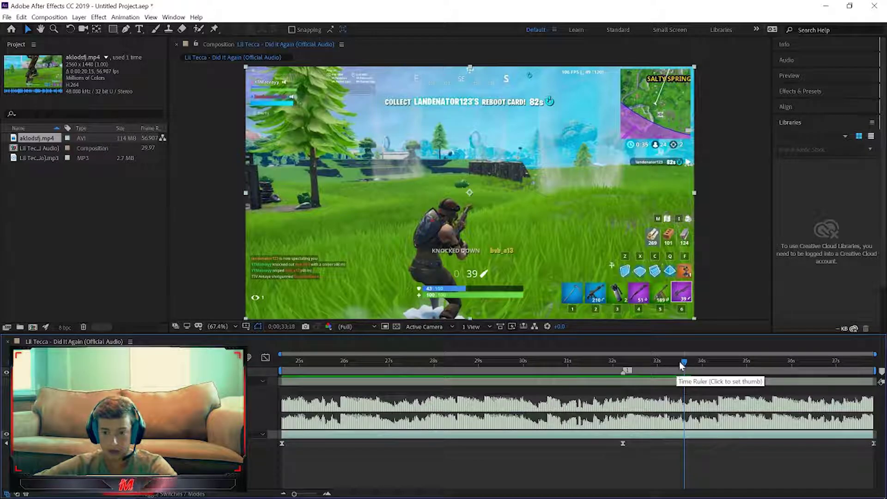
drag(681, 366, 277, 369)
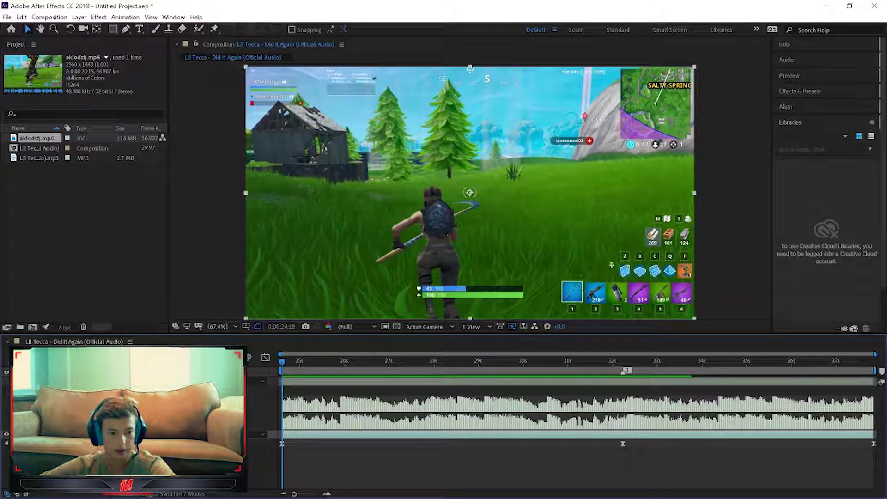
drag(282, 355, 624, 365)
Step: Switch to Chrome and open the Gunshot/Editing Sounds folder of the M1K3Editz Fortnite content pack on Google Drive in a new tab
key(alt+Tab)
key(alt+Tab)
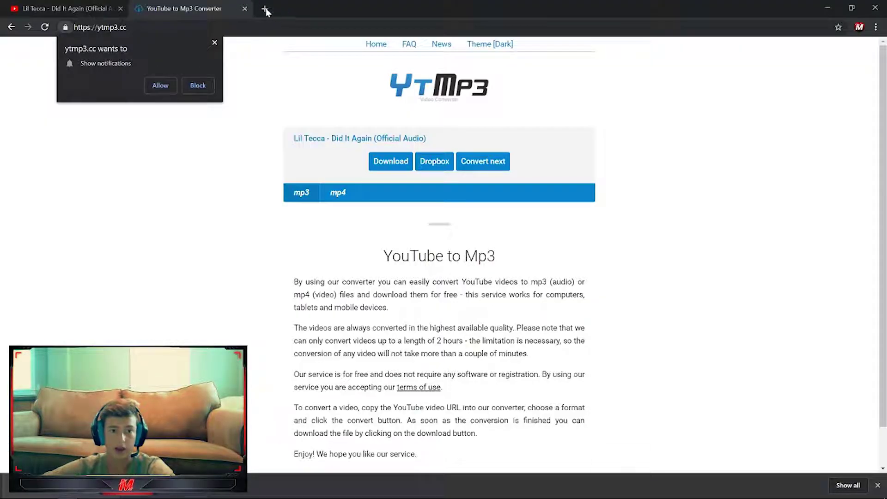
click(266, 10)
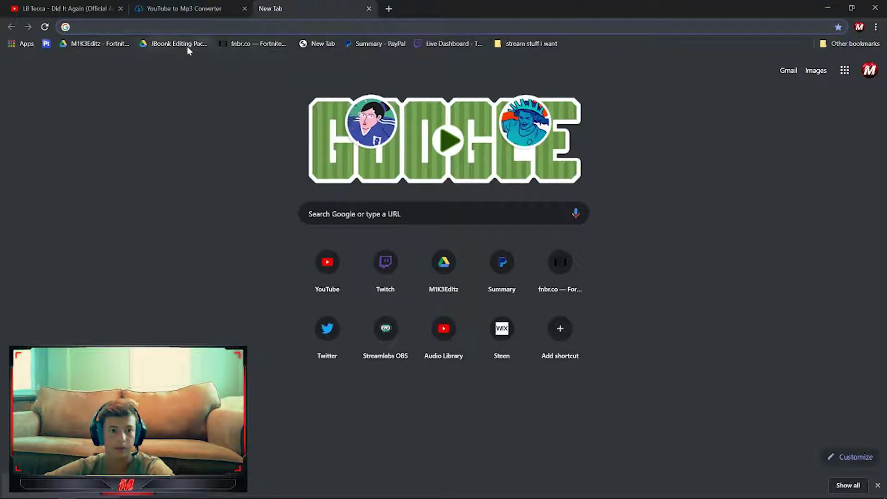
click(84, 44)
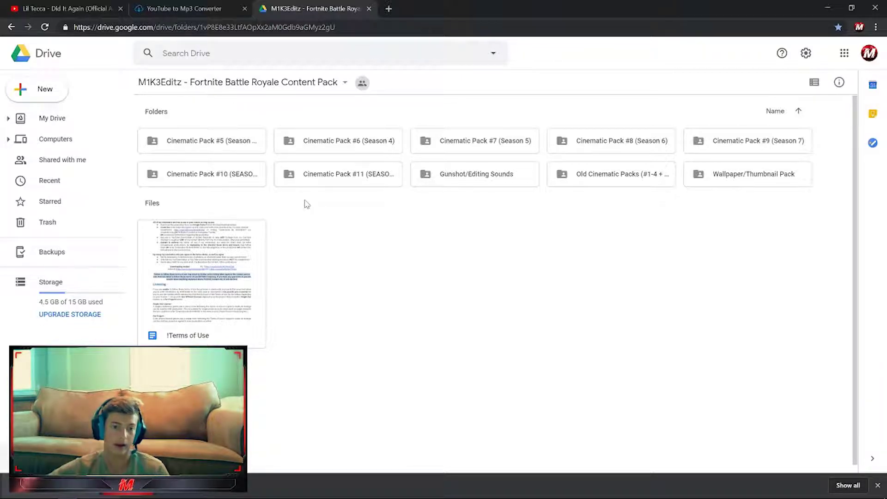
double_click(449, 175)
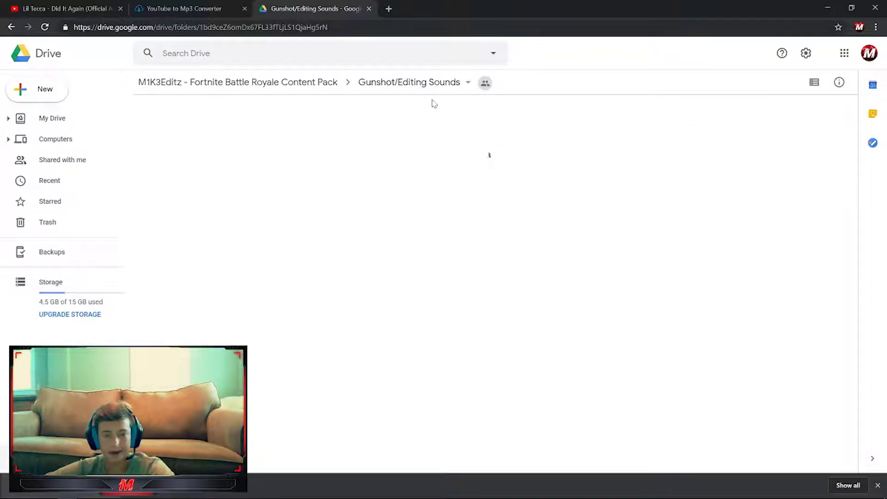
Step: Find "heavy" in the sound folder, download Heavy Sniper.mp3 and close the Drive tab
key(ctrl+f)
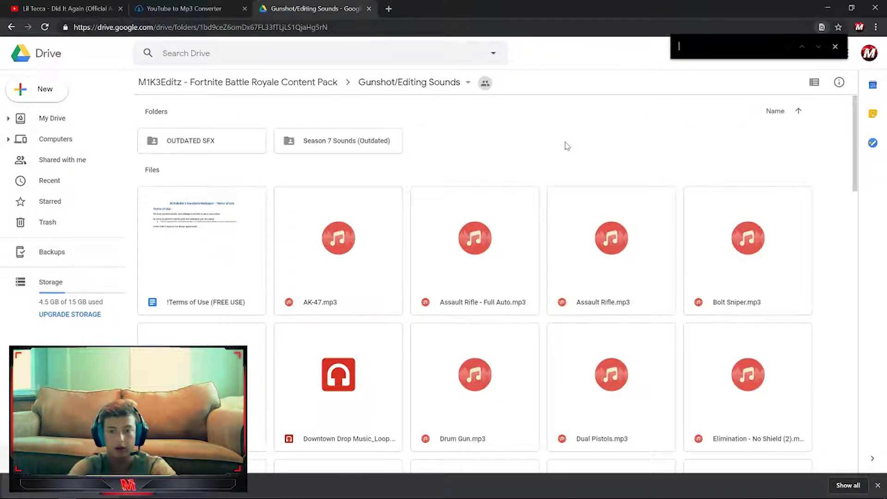
text(heavy)
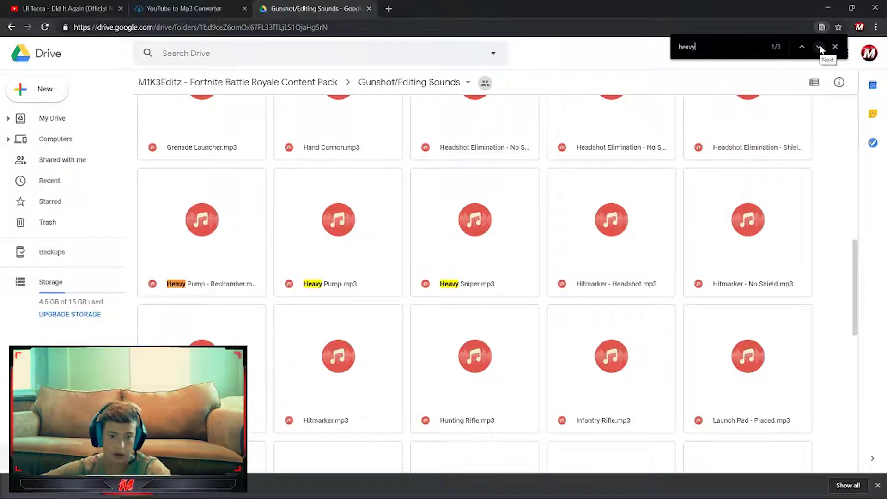
double_click(483, 240)
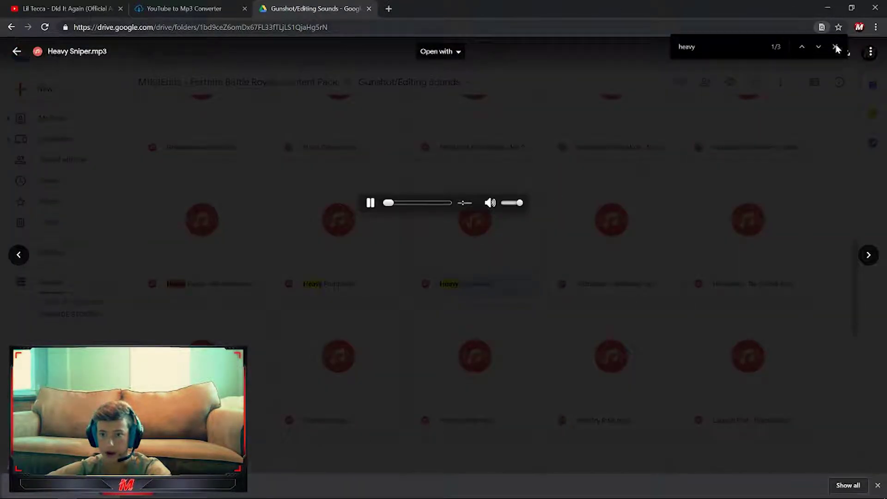
click(847, 60)
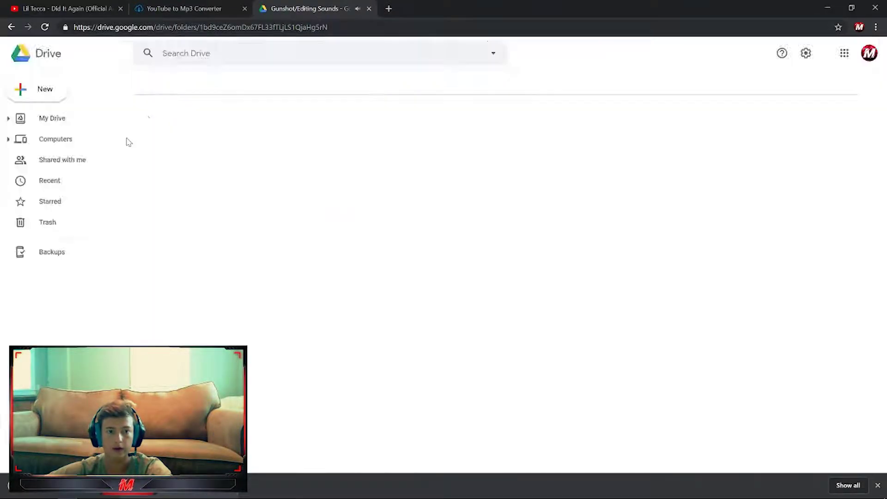
click(369, 9)
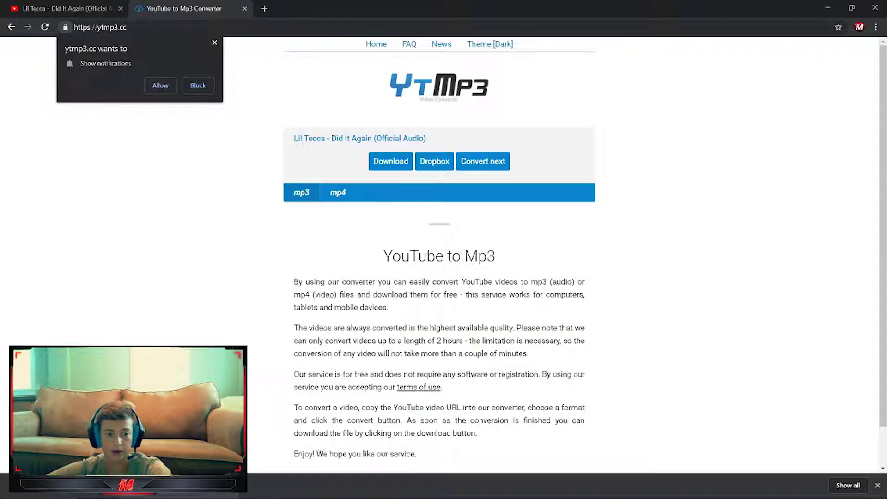
Step: Import the downloaded Heavy Sniper.mp3 into the After Effects timeline as a layer starting at the shot marker, 0;00;32;07
mouse_move(112, 497)
drag(133, 494, 625, 455)
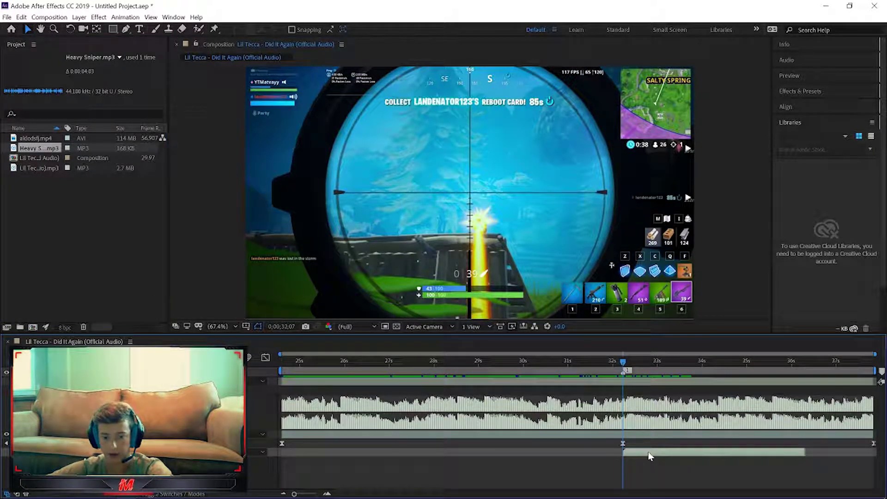
Step: Play the section around the shot marker several times to check that the Heavy Sniper sound hits with the shot
drag(623, 364, 593, 365)
key(space)
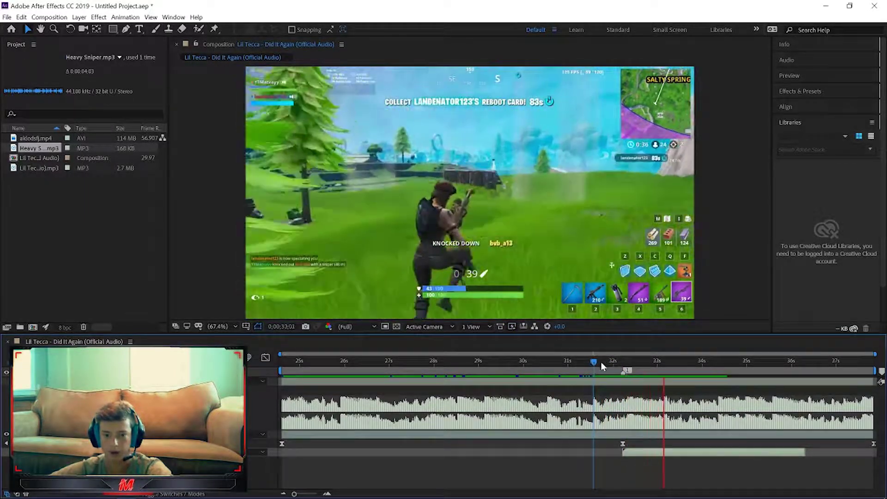
click(612, 362)
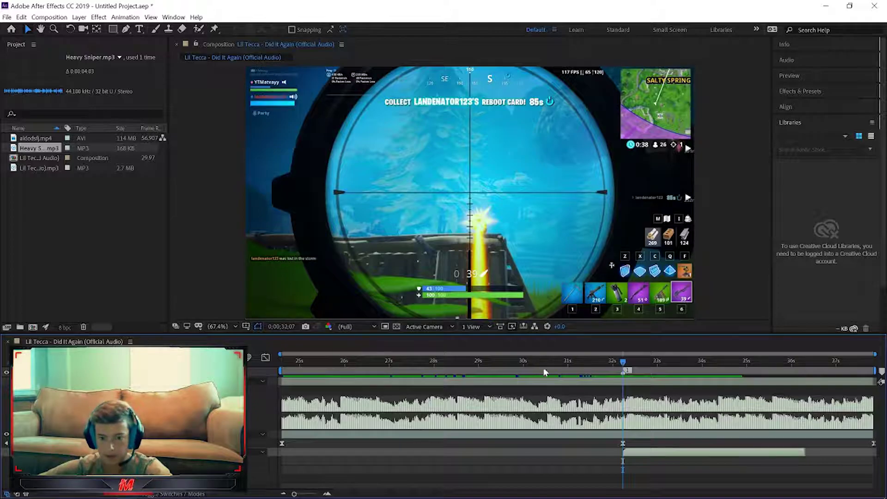
click(590, 363)
key(space)
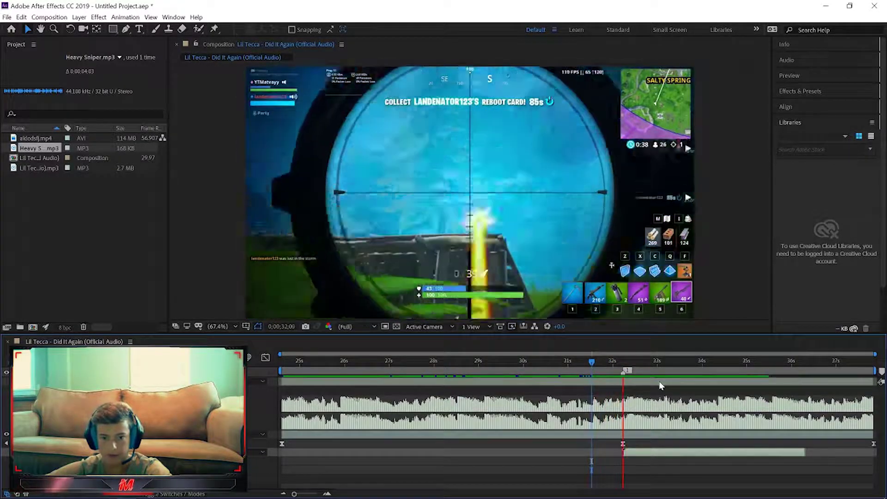
click(623, 362)
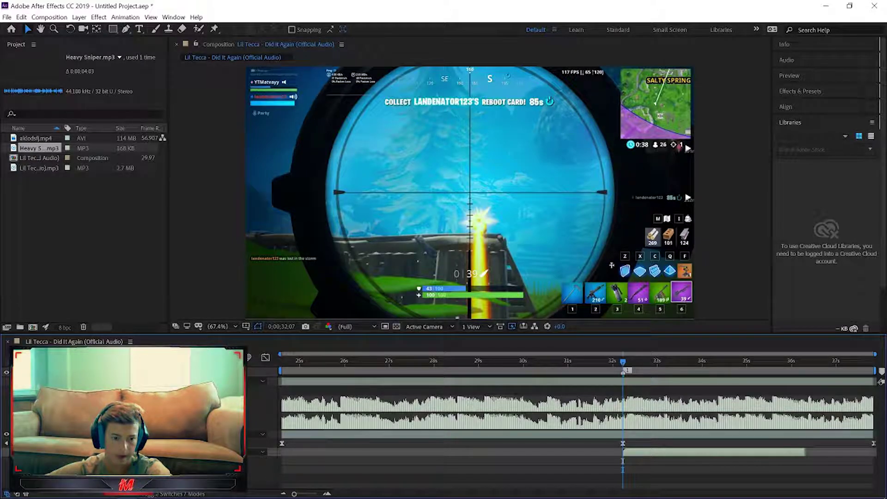
click(591, 363)
key(space)
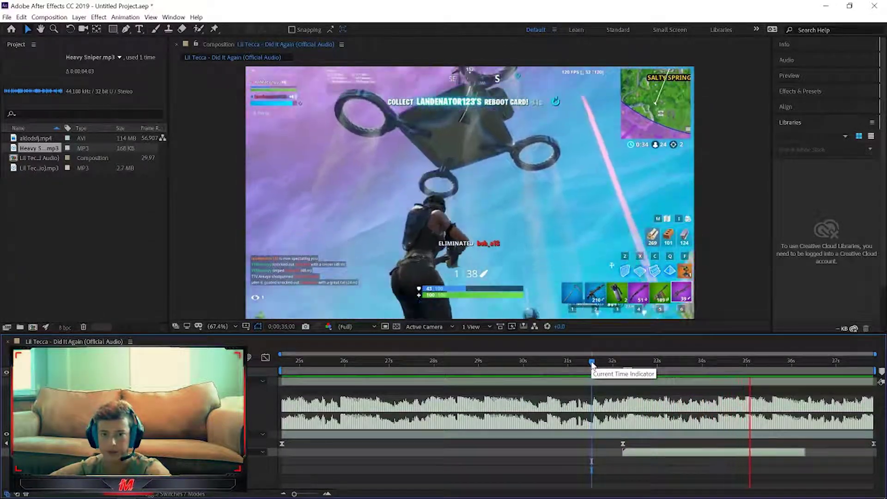
Step: Preview the composition from its start through the shot and place the current time at 0;00;29;04
click(604, 362)
drag(607, 368, 275, 383)
key(space)
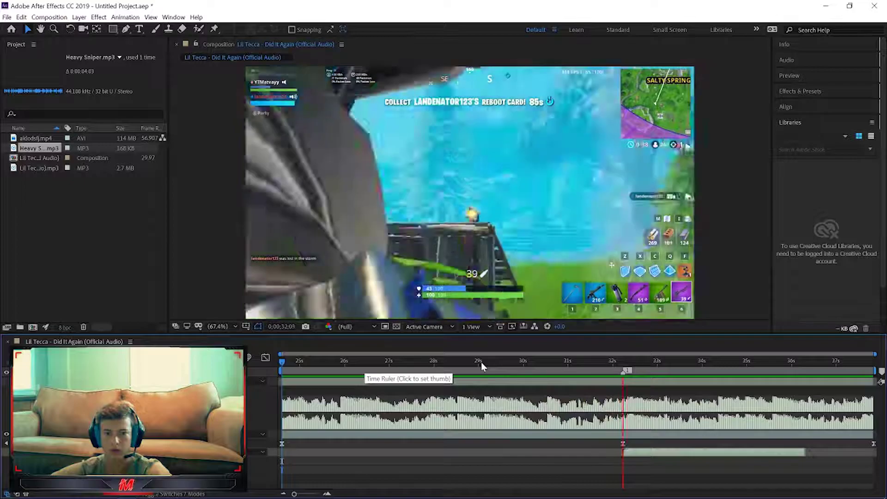
click(483, 362)
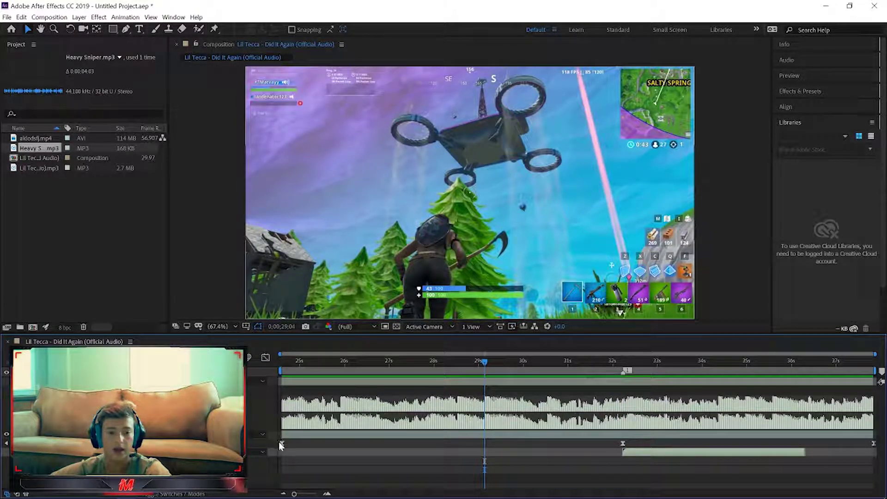
Step: Try moving the clip's first time-remap keyframe to 0;00;29;04, preview the speed ramp, and return the keyframe to the clip start
drag(282, 447, 484, 445)
key(space)
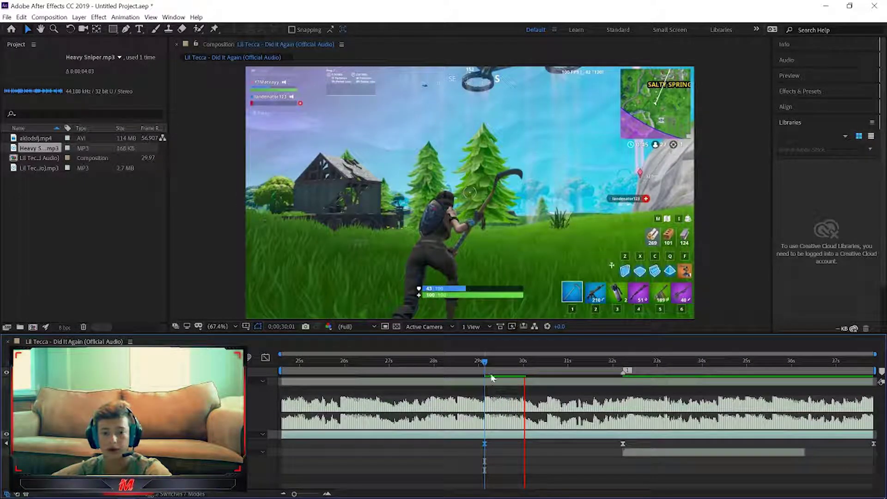
click(485, 365)
key(space)
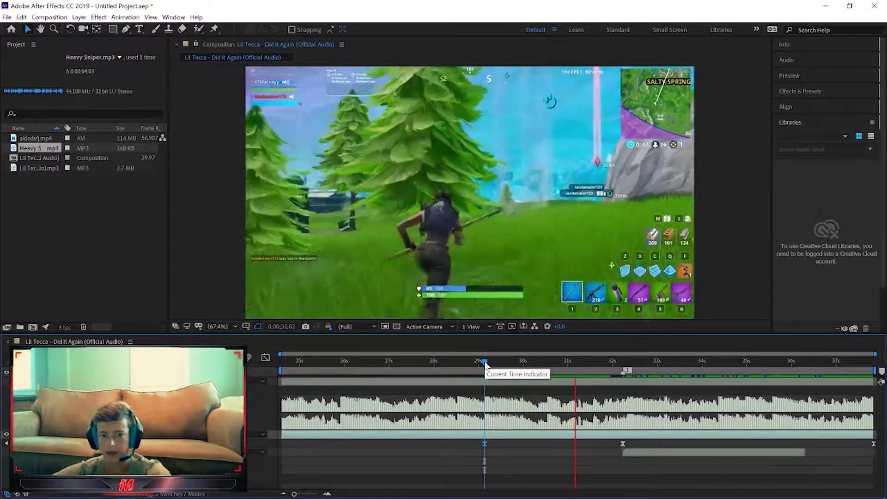
click(485, 365)
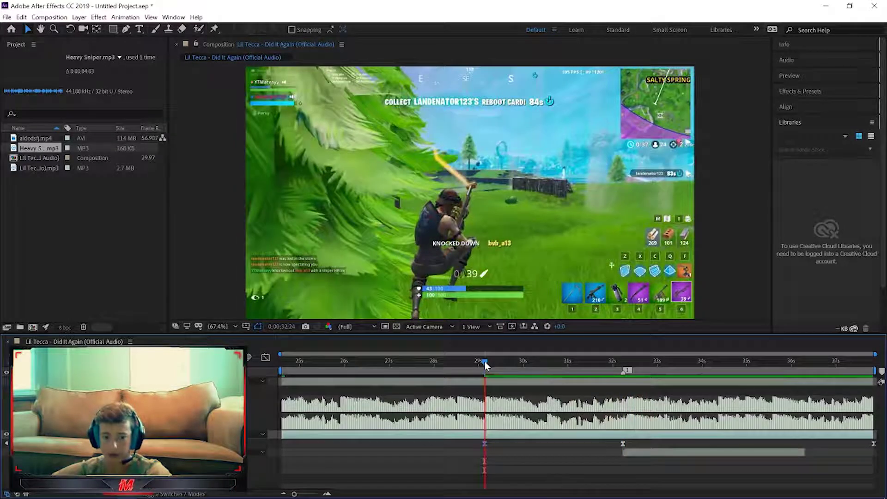
key(space)
drag(484, 444, 283, 454)
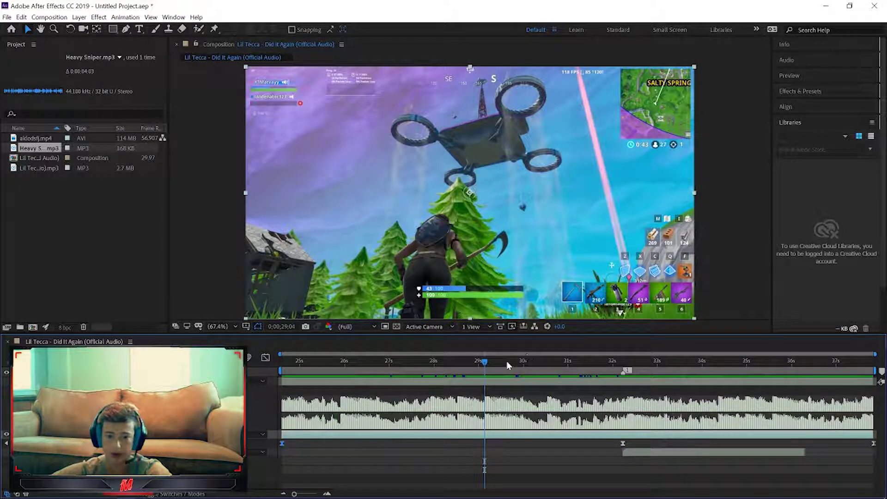
Step: Set the work area from 0;00;29;04 to 0;00;35;10 and trim the composition to it
drag(277, 371, 484, 371)
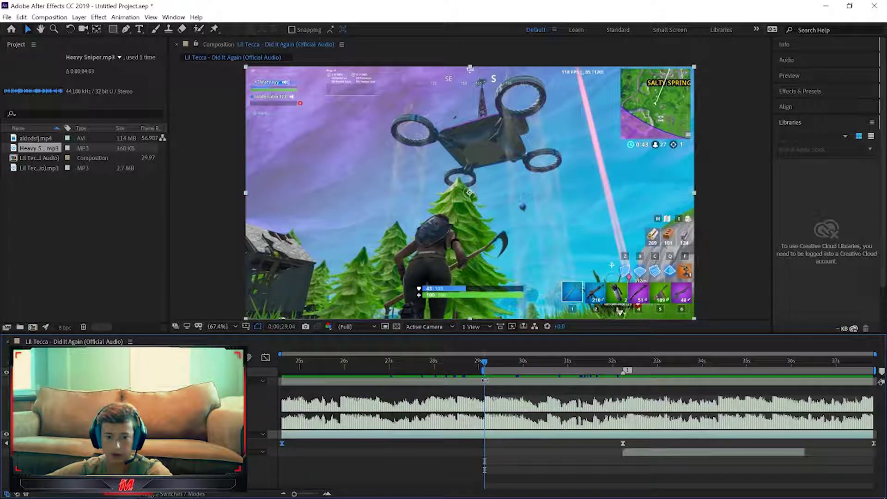
key(space)
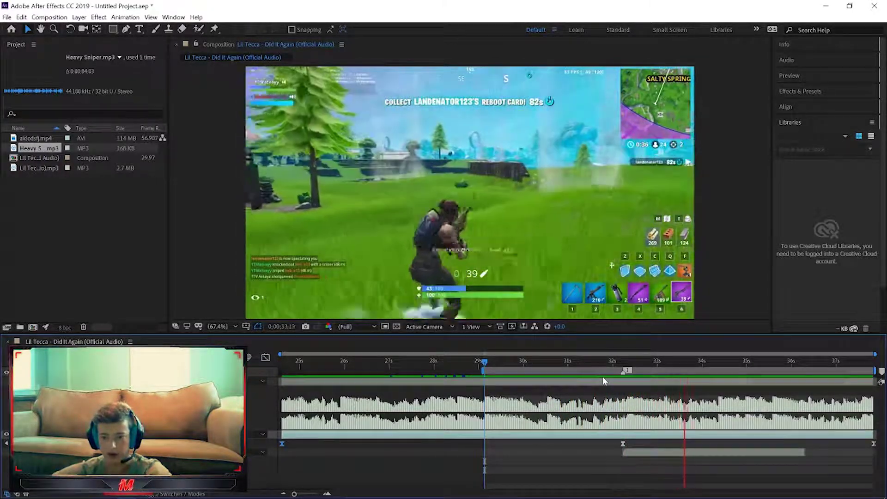
click(773, 362)
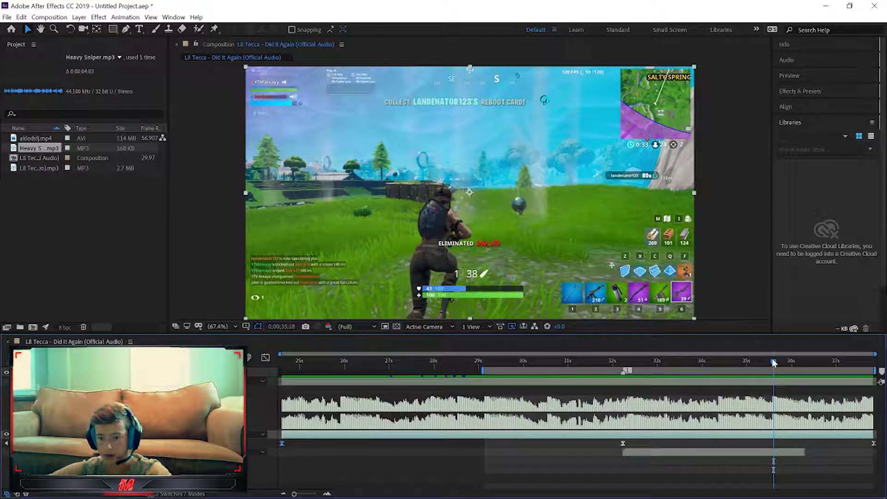
click(772, 362)
key(n)
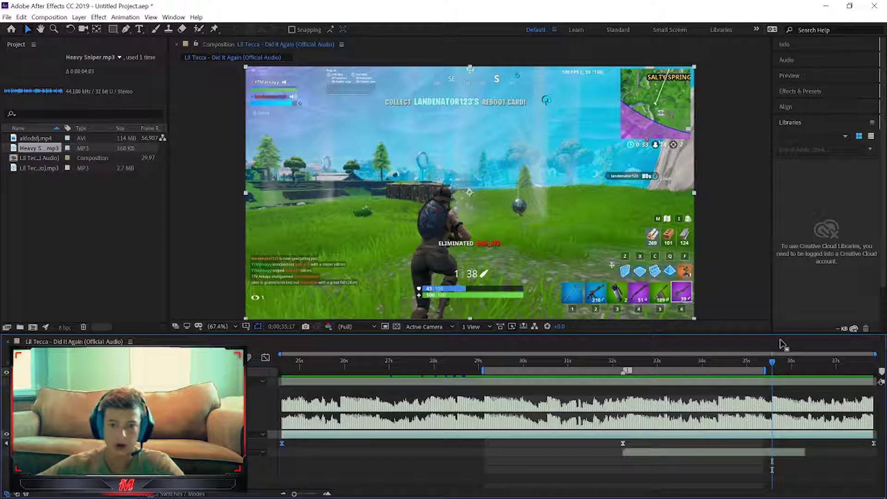
click(561, 388)
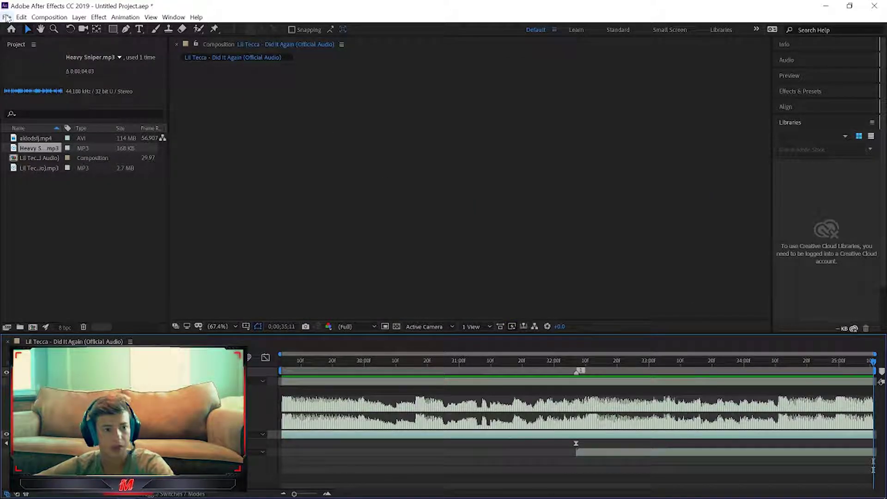
drag(633, 363, 497, 363)
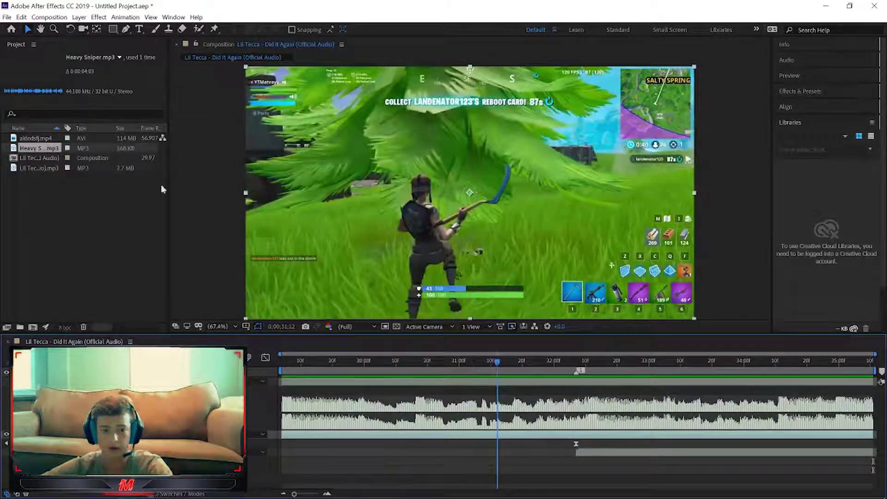
Step: Add the trimmed composition to the render queue and dismiss the output destination notice
click(7, 17)
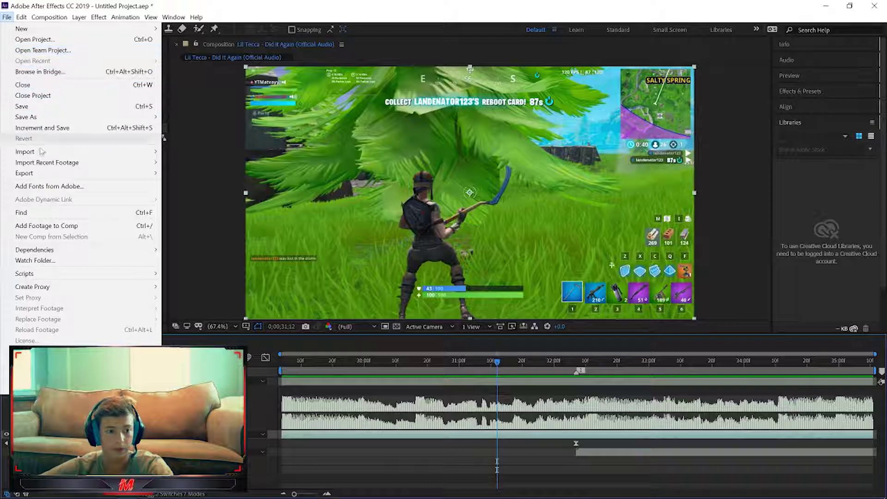
mouse_move(92, 173)
click(220, 185)
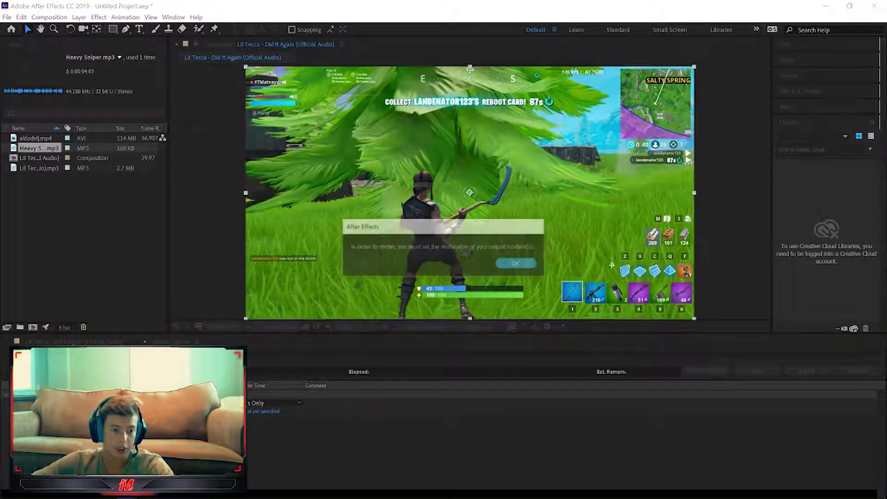
click(512, 264)
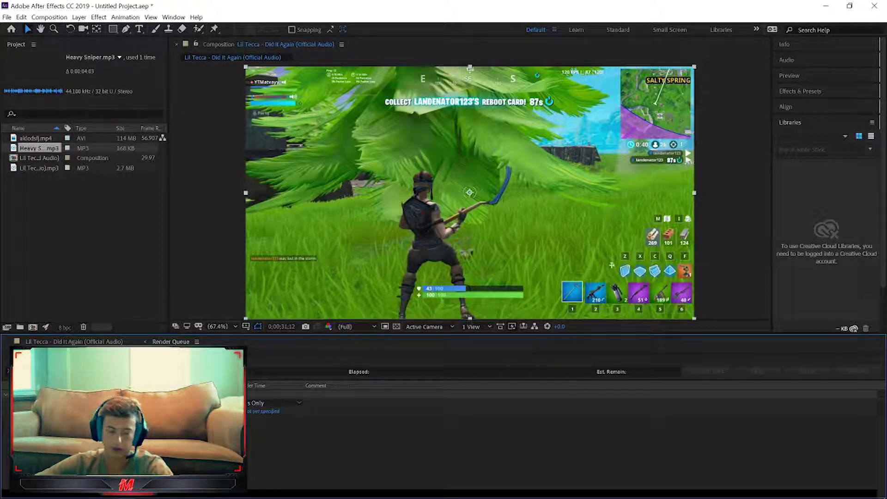
Step: Accept the AVI output module with 48 kHz stereo audio and the render settings at Best quality and Full resolution
click(74, 412)
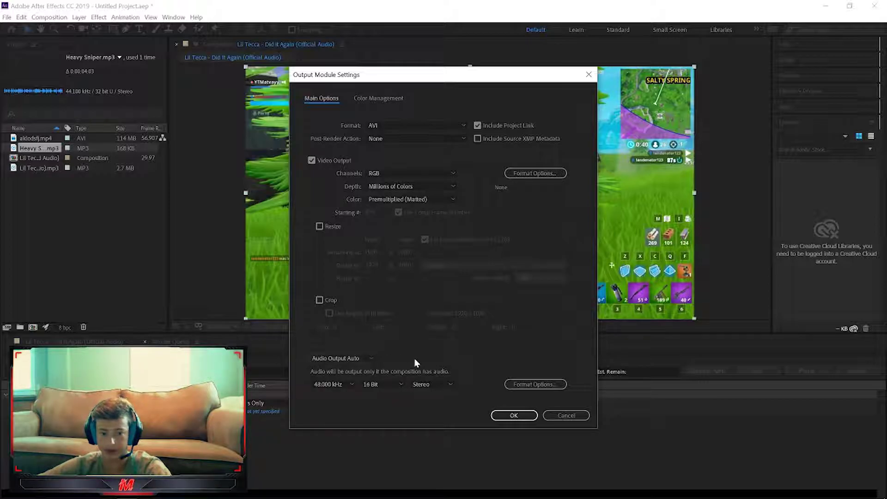
click(514, 415)
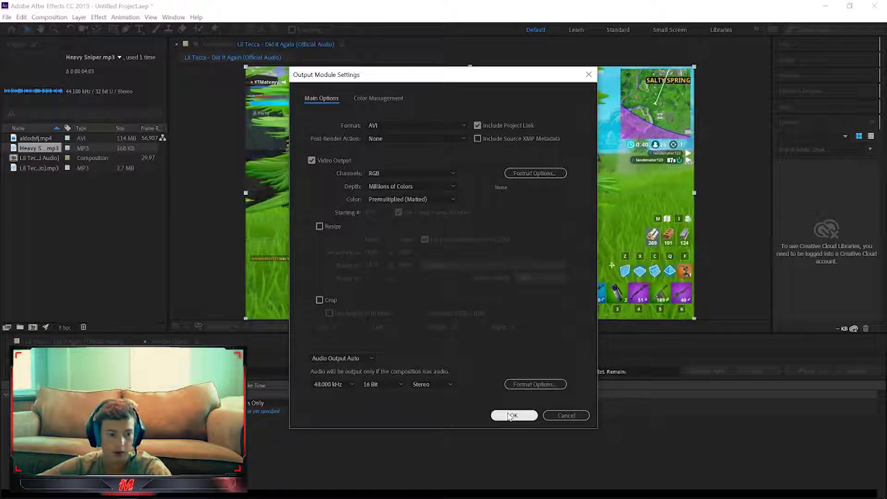
click(85, 403)
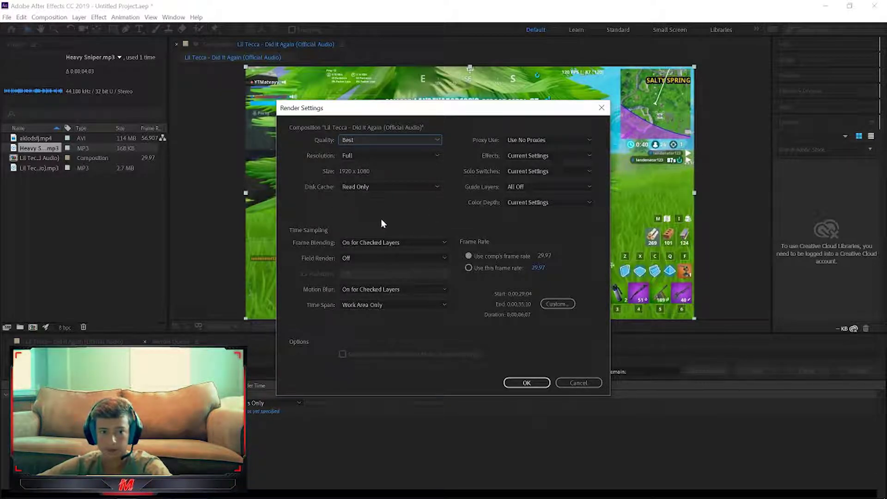
click(530, 384)
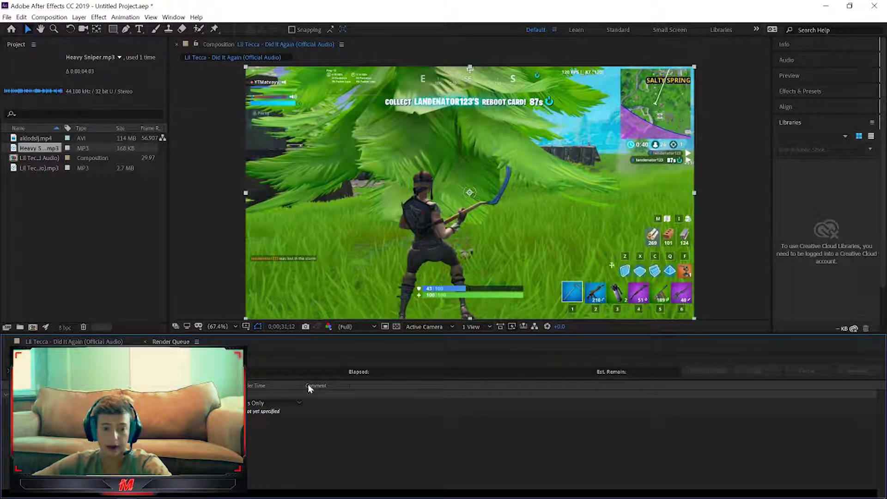
Step: Set the output file to "Did it again tutorial" in the Desktop Final Vids folder and render it
click(271, 411)
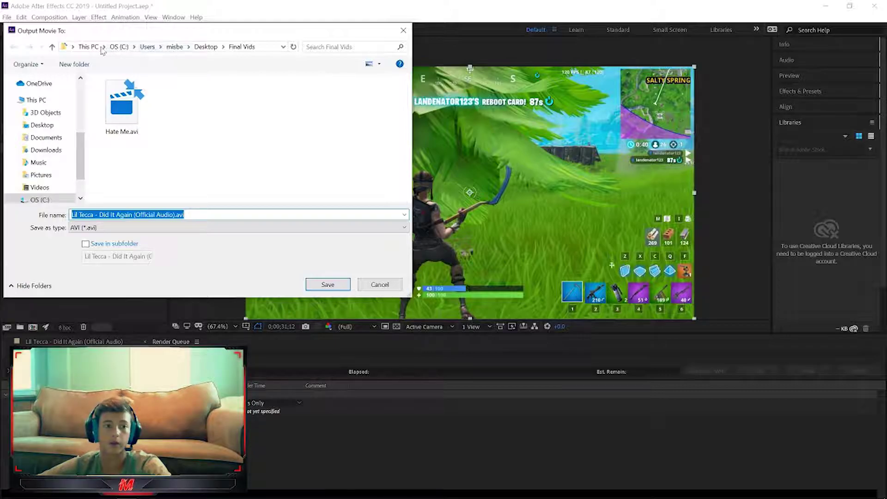
click(90, 46)
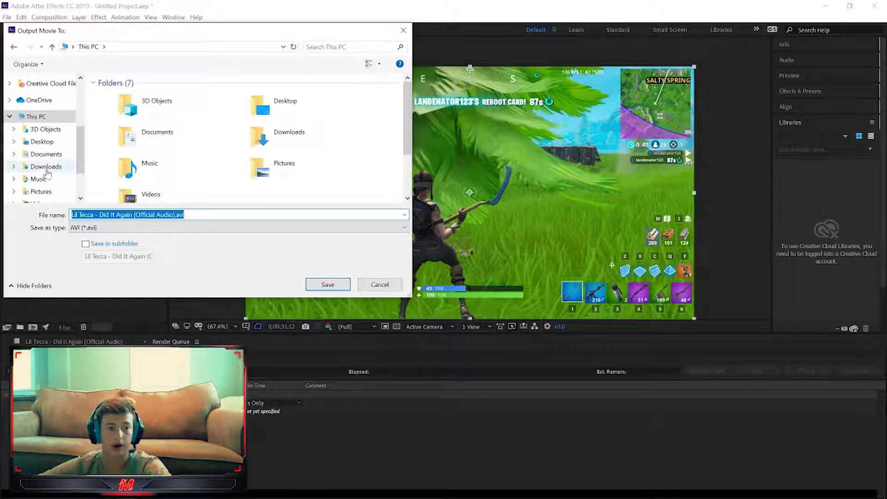
scroll(45, 153, up, 3)
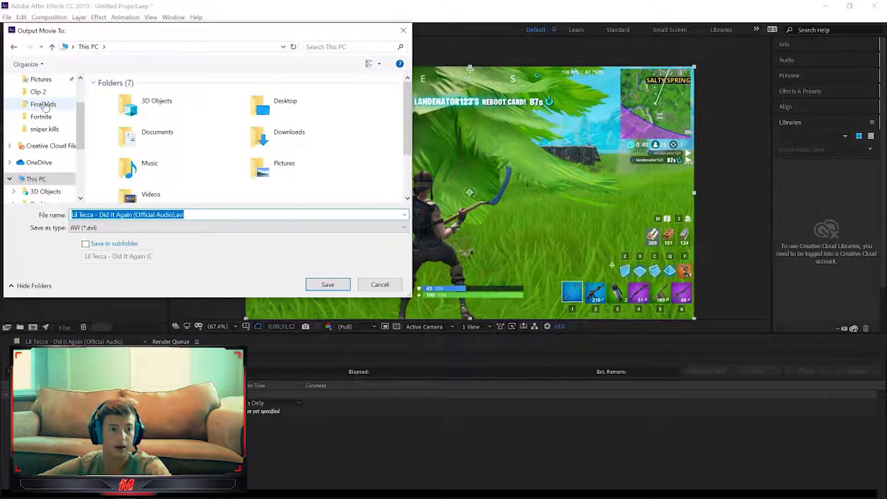
click(44, 105)
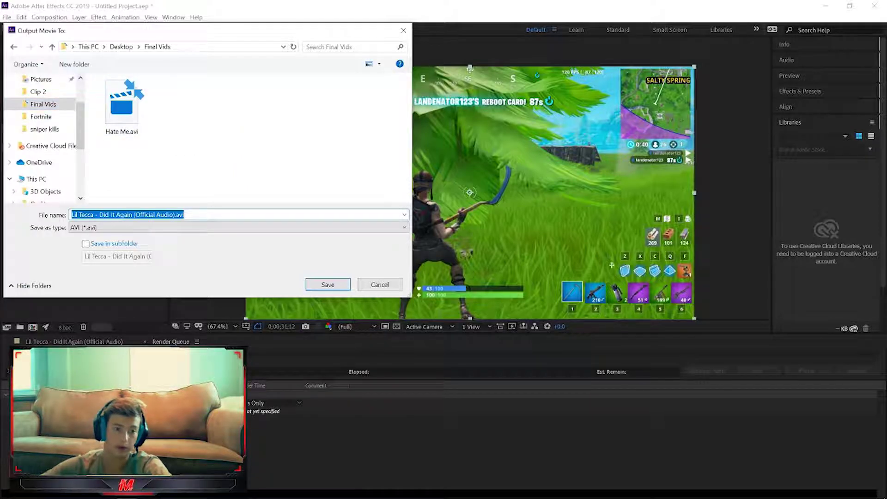
text(Did it again tutorial)
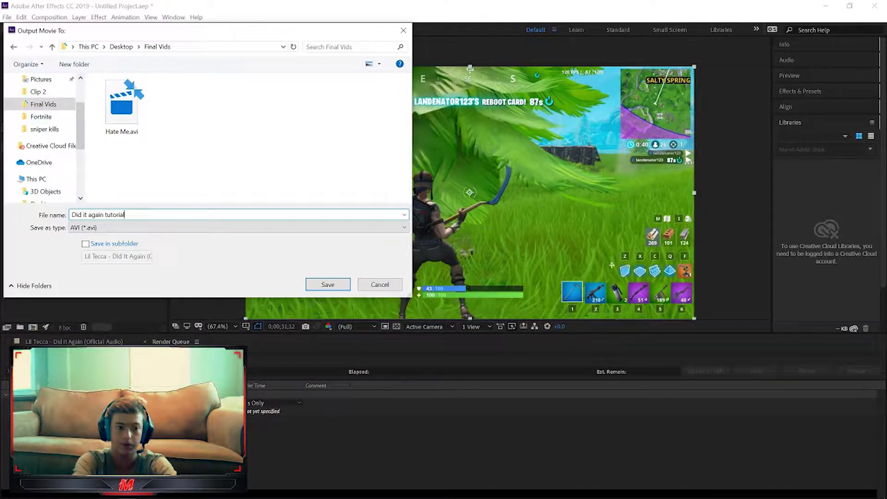
key(Return)
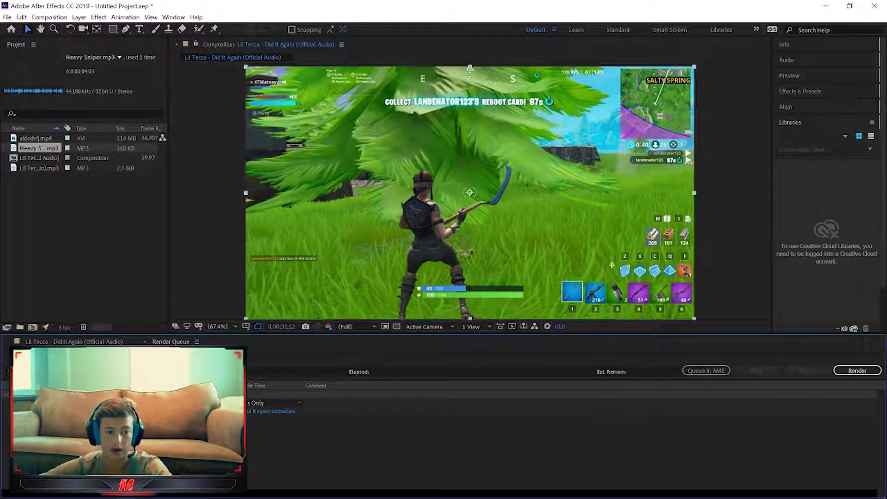
click(856, 371)
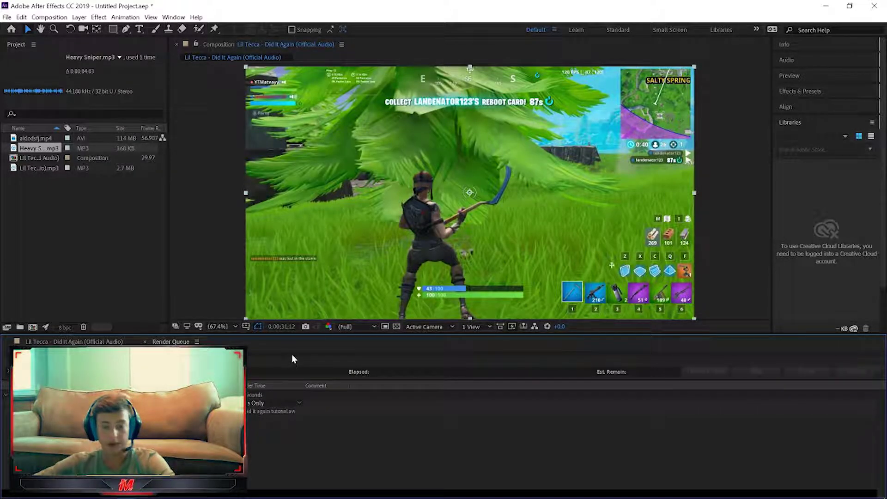
Step: Close After Effects, saving the project as Untitled Project.aep in the Final Vids folder
click(872, 4)
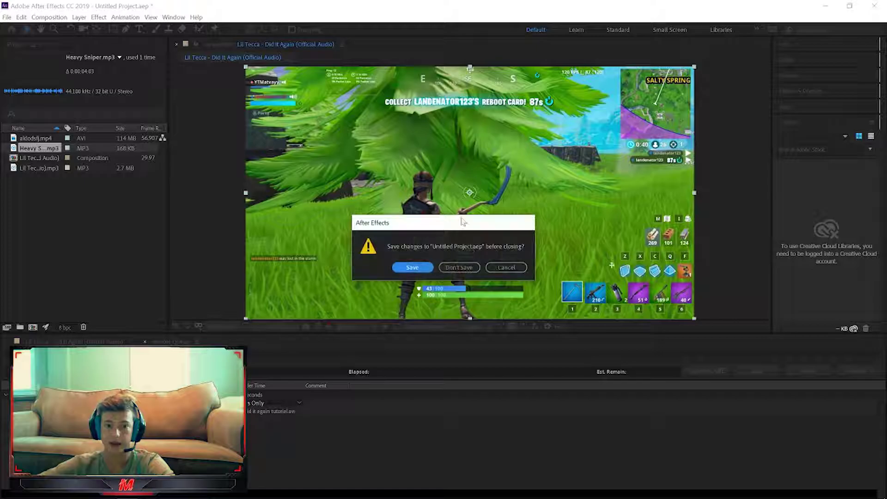
click(413, 268)
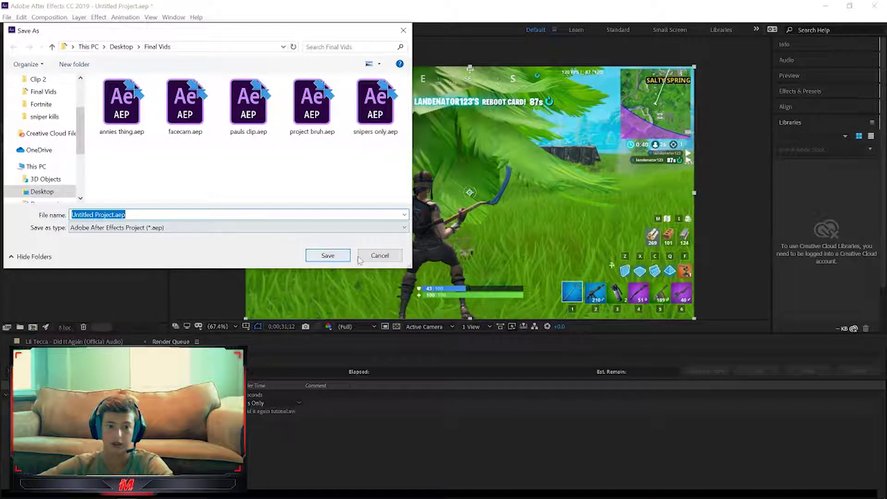
click(337, 255)
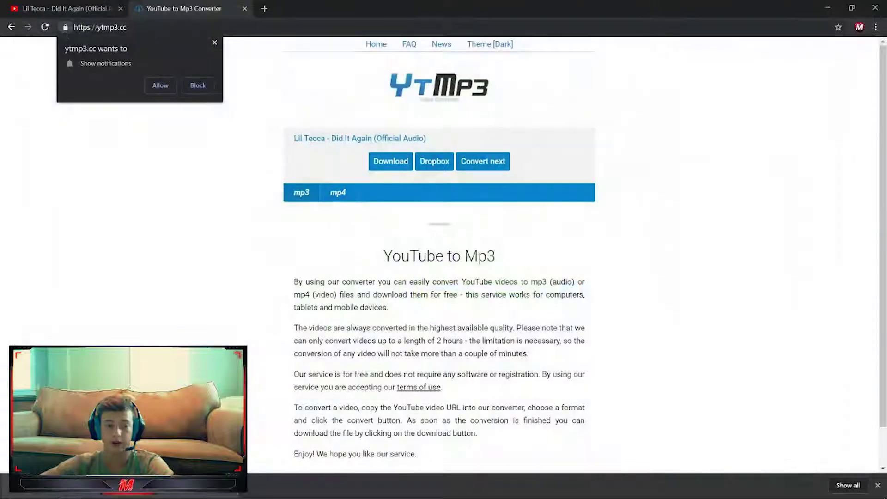
Step: Switch to File Explorer, play Did it again tutorial.avi from the Final Vids folder to check the render, and close the player
click(87, 492)
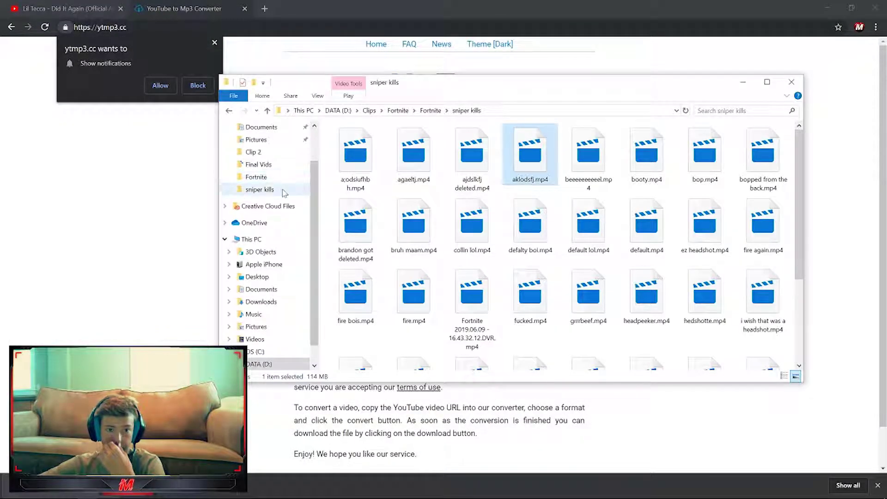
click(270, 164)
double_click(415, 152)
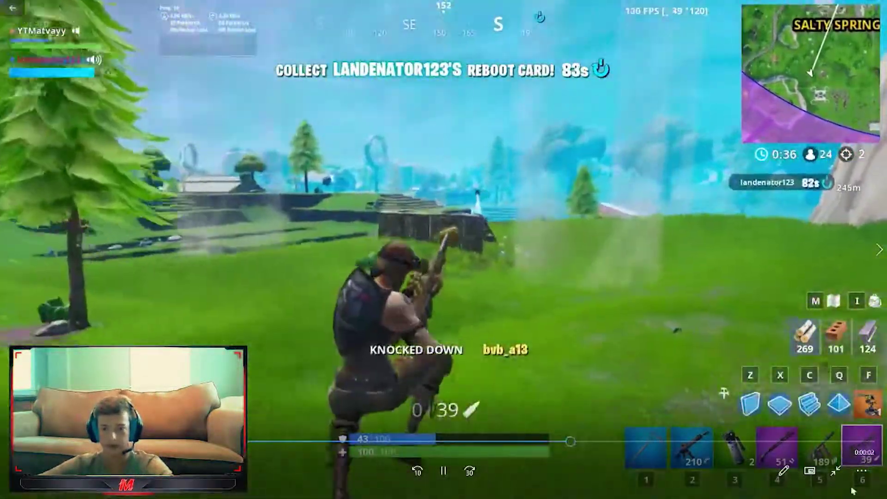
key(alt+F4)
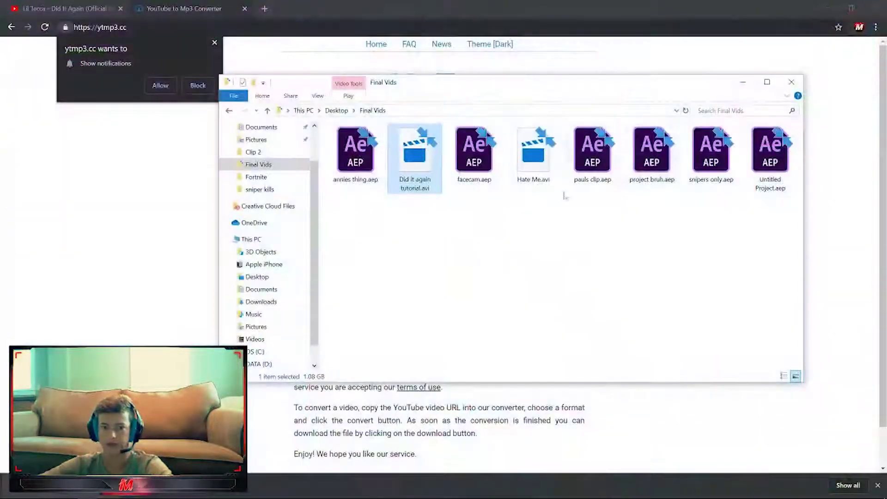